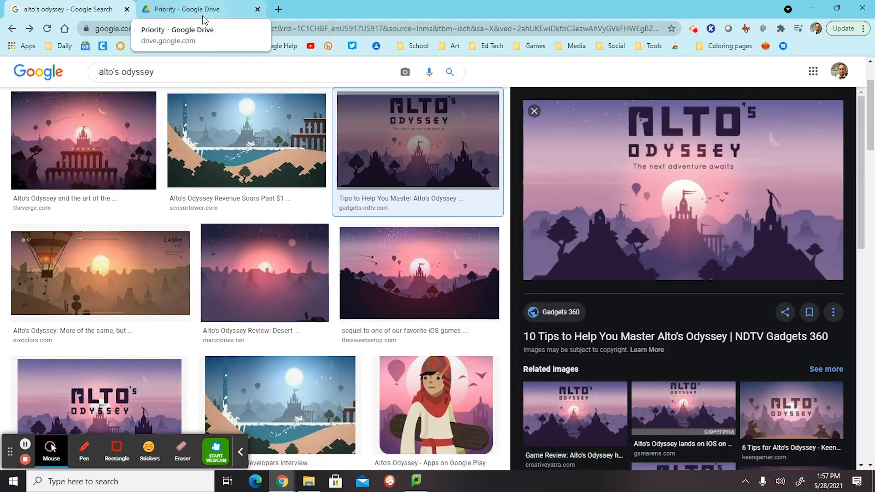
# Step: Switch to Google Drive and create a new blank Google Drawings file
pyautogui.click(204, 20)
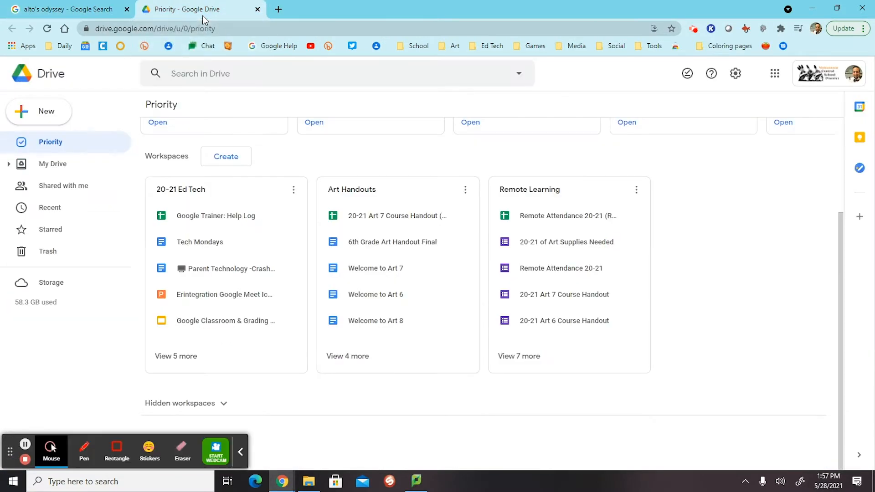
pyautogui.click(241, 451)
pyautogui.click(50, 119)
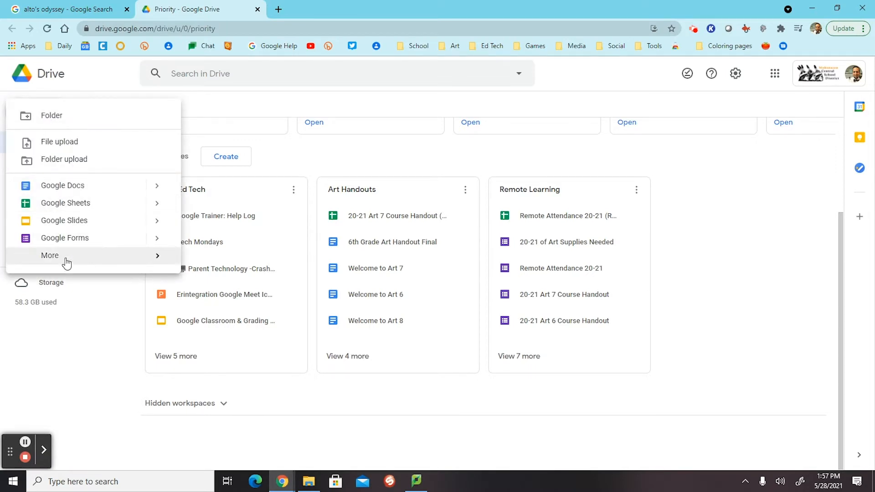
pyautogui.moveTo(67, 263)
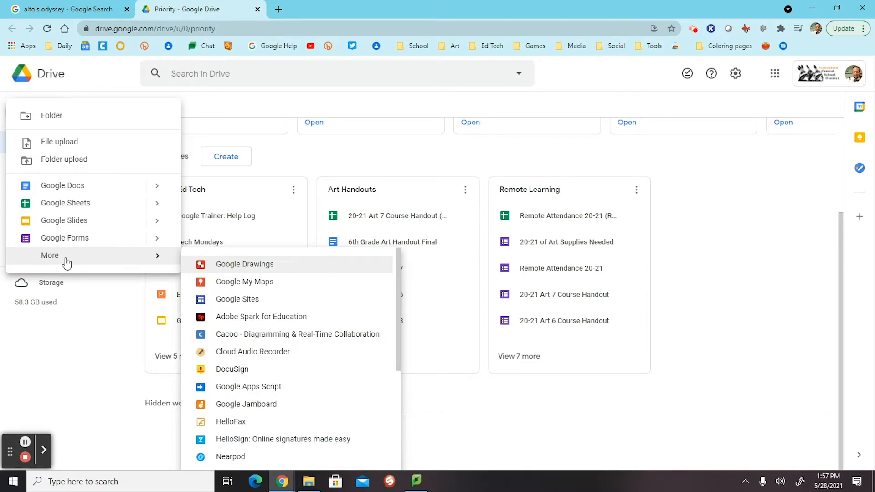
pyautogui.click(220, 114)
pyautogui.click(20, 114)
pyautogui.click(261, 272)
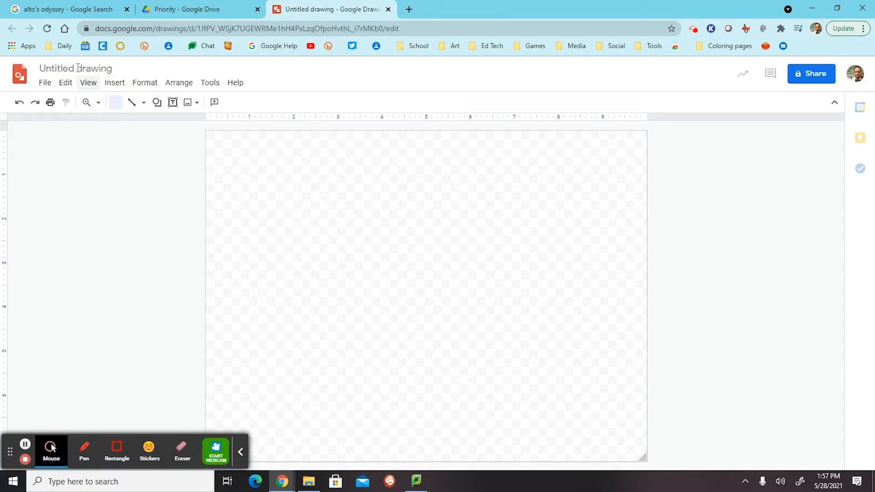
# Step: Rename the untitled drawing with the teacher's name in possessive form followed by "Adventures"
pyautogui.click(77, 68)
pyautogui.doubleClick(78, 68)
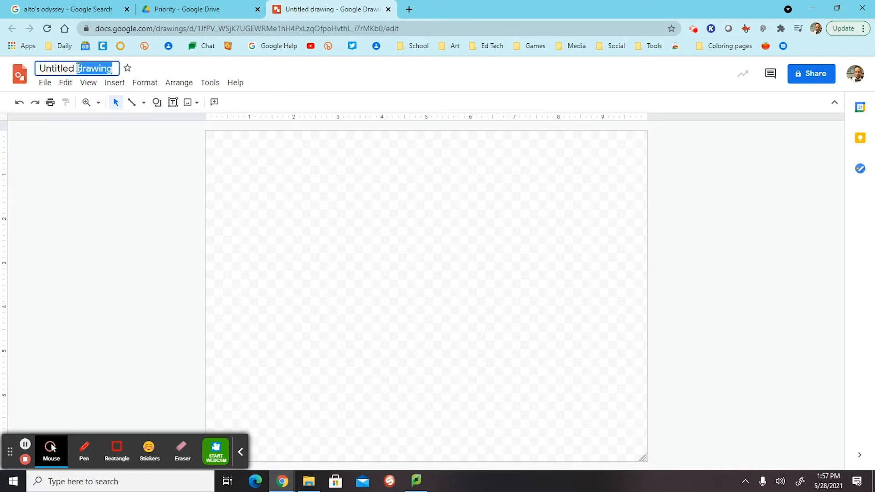
pyautogui.press('BackSpace')
pyautogui.press('BackSpace')
pyautogui.press('BackSpace')
pyautogui.press('BackSpace')
pyautogui.press('BackSpace')
pyautogui.press('BackSpace')
pyautogui.press('BackSpace')
pyautogui.press('BackSpace')
pyautogui.press('BackSpace')
pyautogui.press('BackSpace')
pyautogui.write('M')
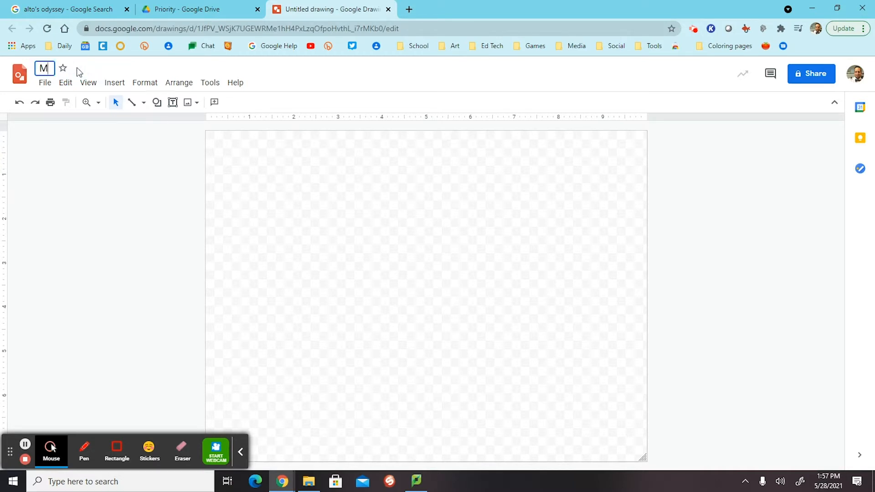
pyautogui.write('r. Blaises Adventures')
# Step: Set the drawing's page size to Widescreen 16:9 and apply it
pyautogui.click(240, 452)
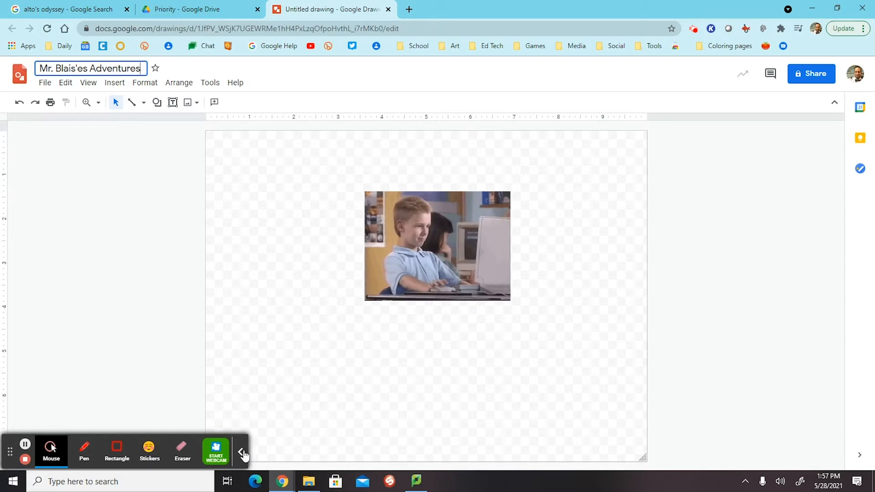
pyautogui.click(44, 83)
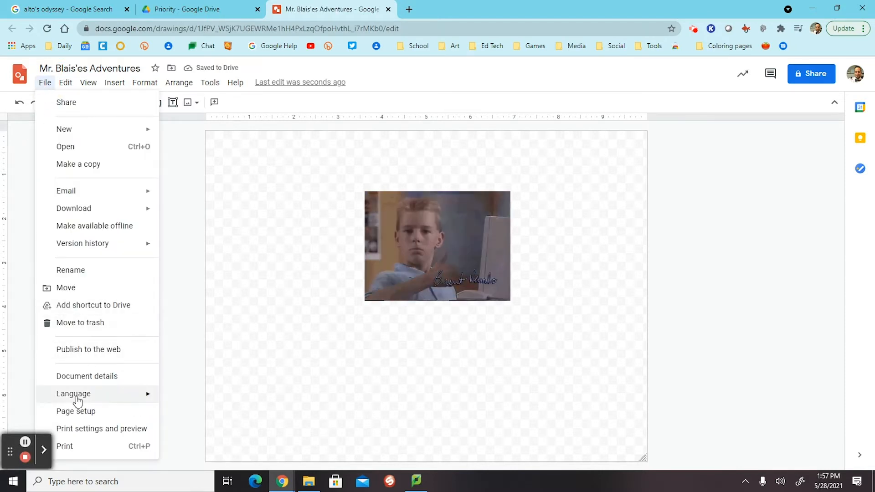
pyautogui.click(79, 413)
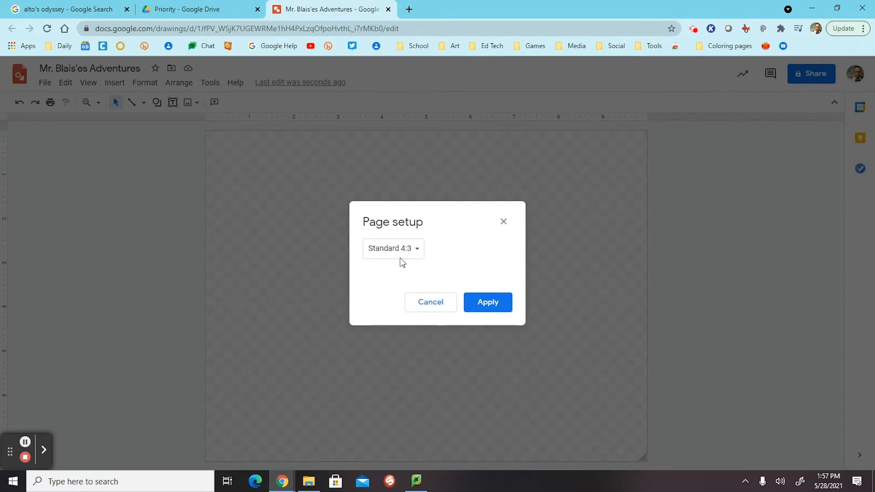
pyautogui.click(399, 249)
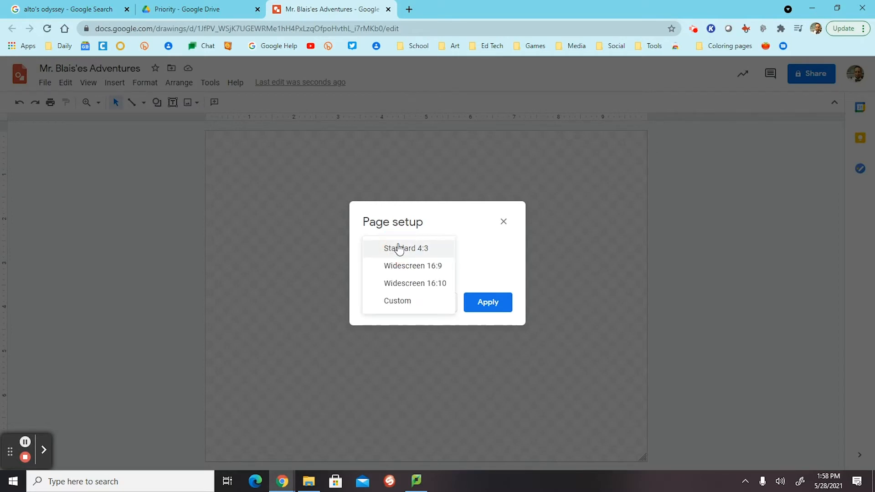
pyautogui.click(412, 269)
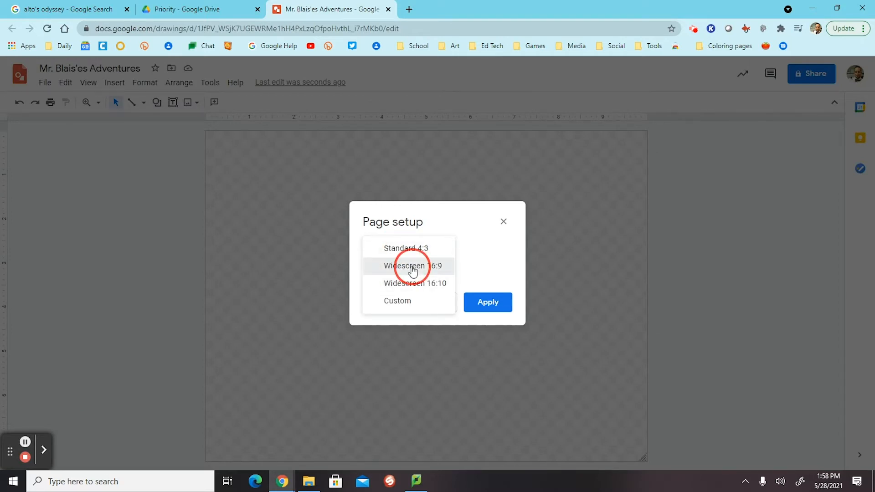
pyautogui.click(476, 302)
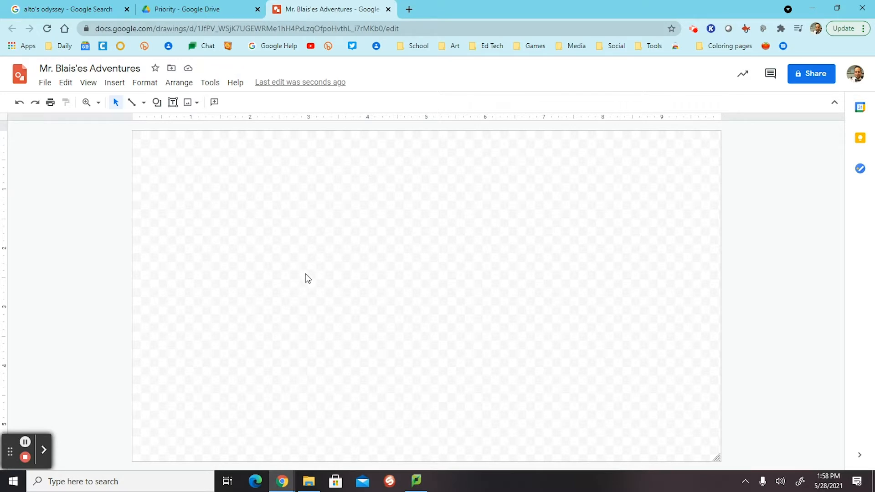
# Step: Try the light purple radial gradient preset as the drawing's background and undo it
pyautogui.rightClick(305, 204)
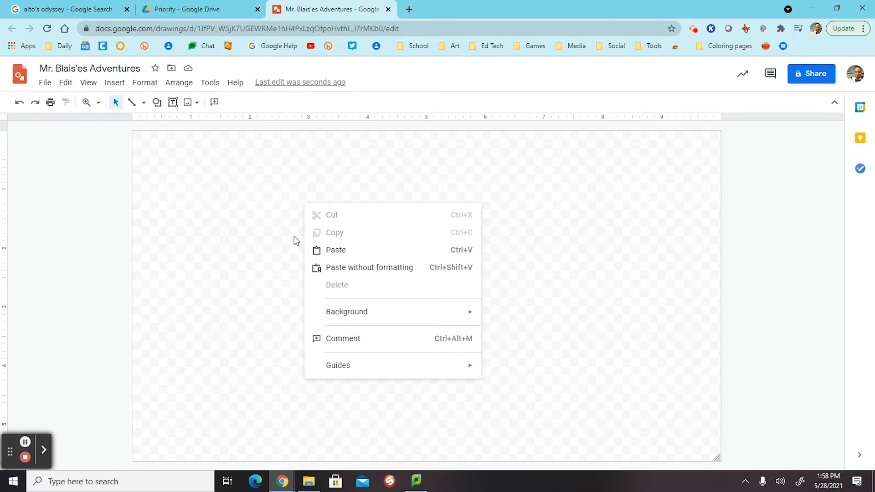
pyautogui.moveTo(341, 315)
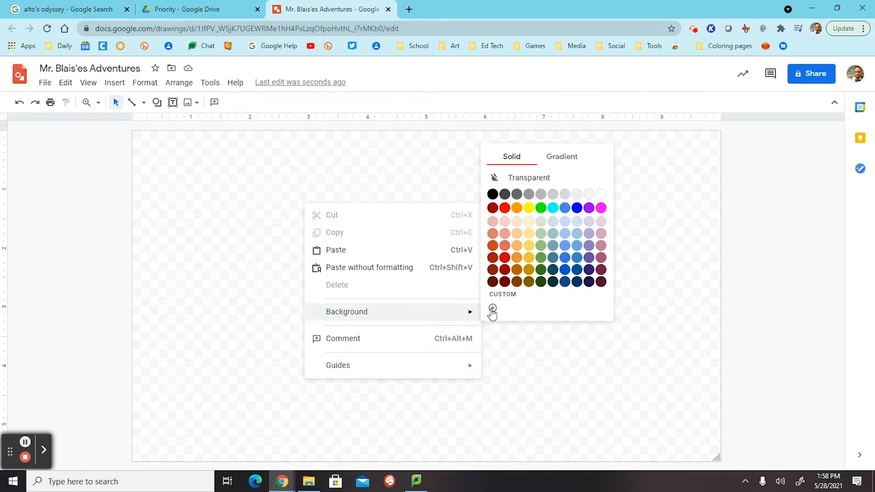
pyautogui.click(567, 158)
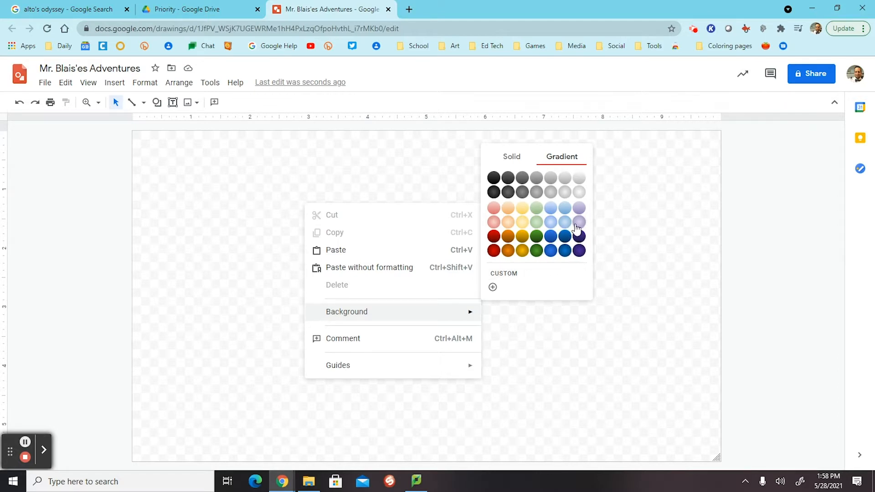
pyautogui.click(578, 223)
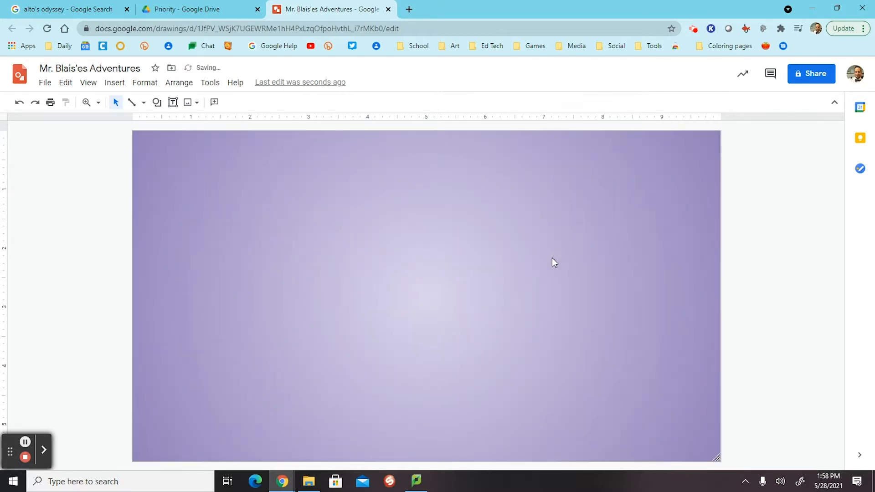
pyautogui.hotkey('ctrl', 'z')
# Step: Start a custom linear gradient at 90° for the background and set its first stop to a medium blue
pyautogui.rightClick(297, 203)
pyautogui.moveTo(339, 309)
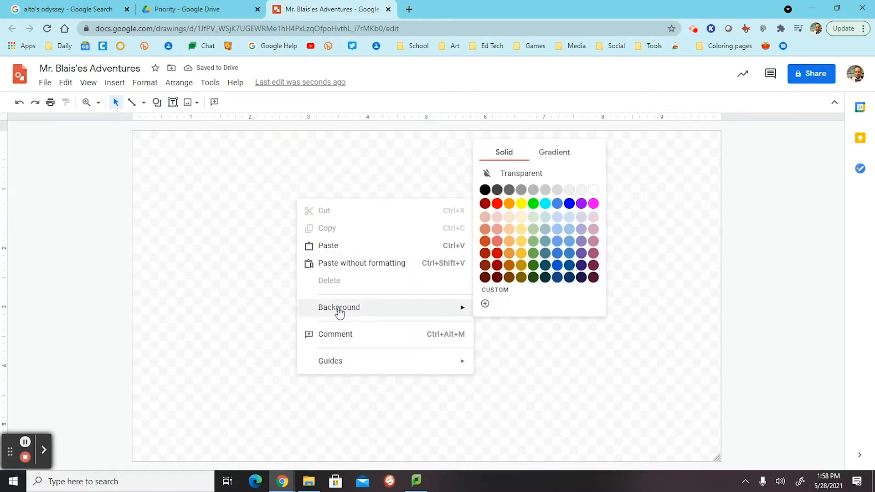
pyautogui.click(555, 163)
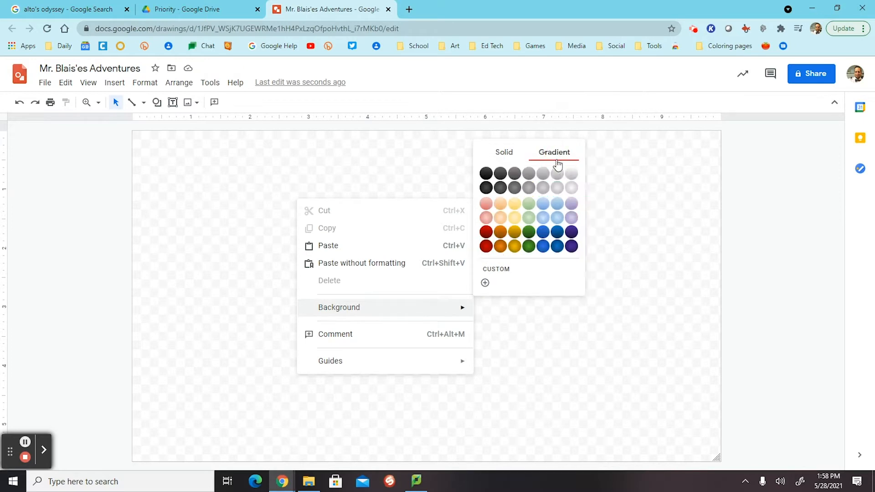
pyautogui.click(496, 270)
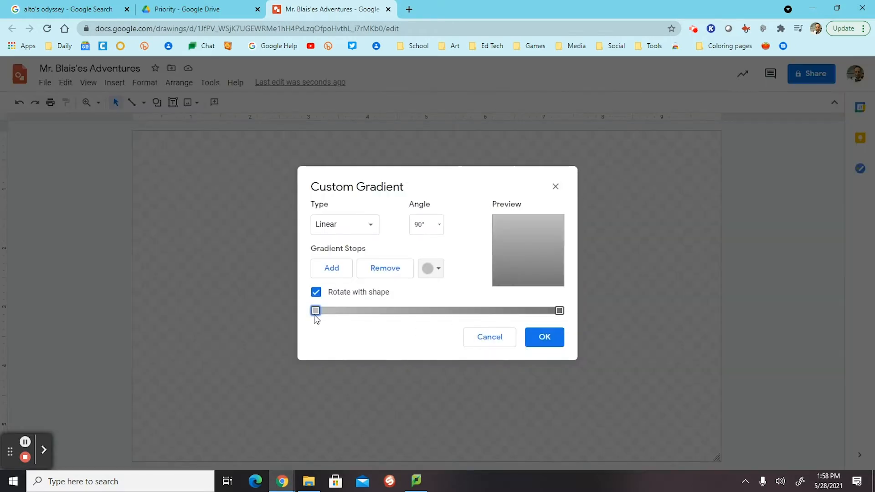
pyautogui.click(369, 229)
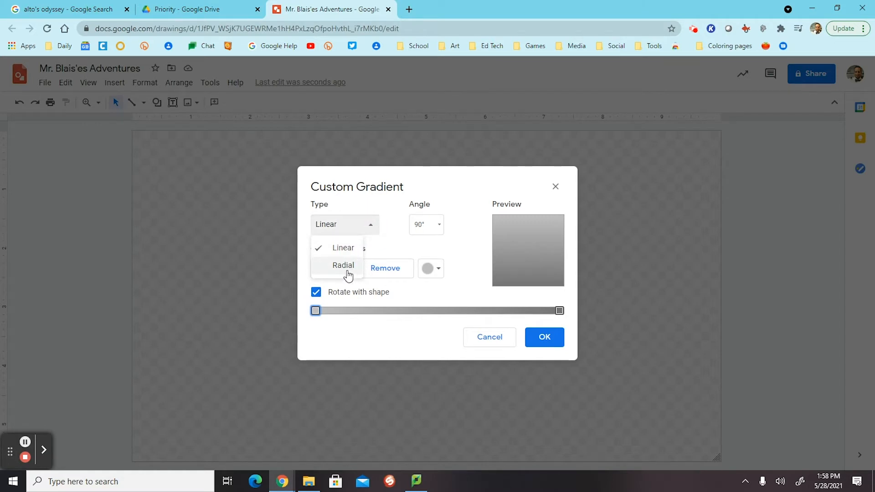
pyautogui.click(419, 249)
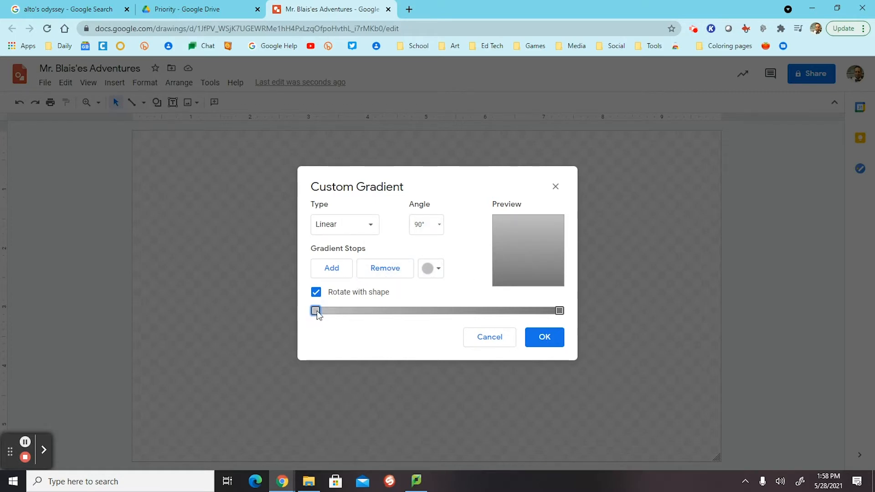
pyautogui.click(428, 270)
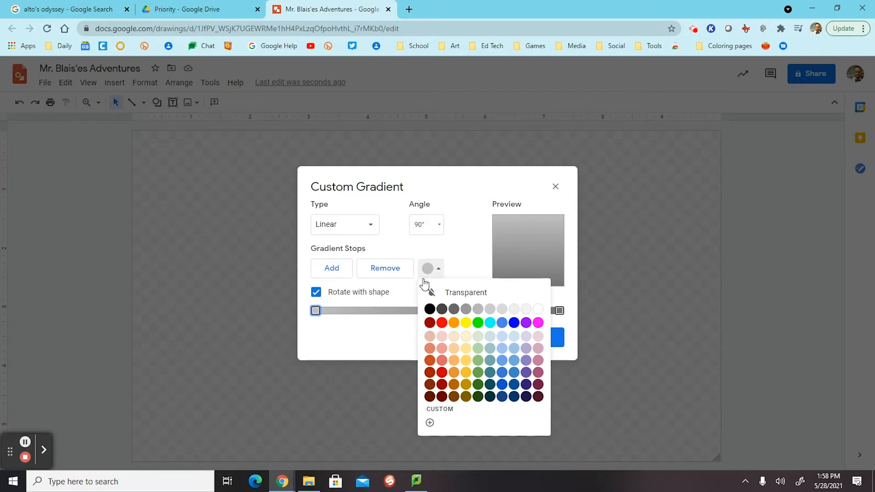
pyautogui.click(512, 376)
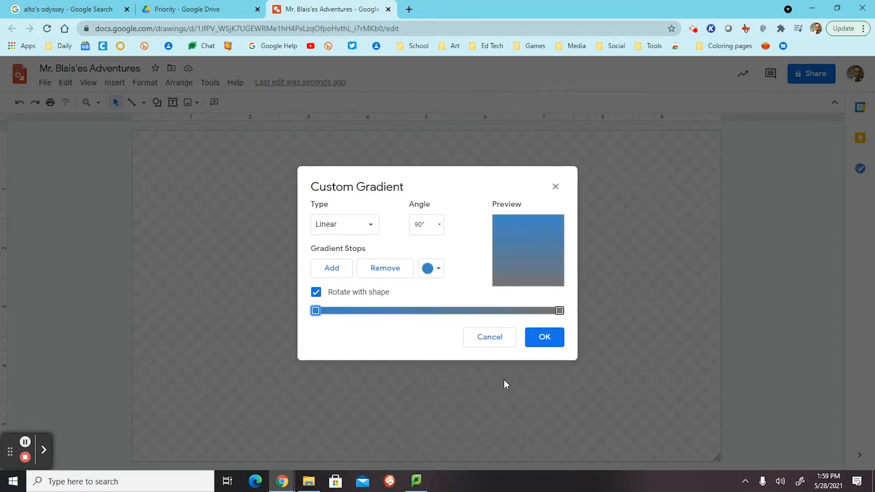
# Step: Set the gradient's end stop to the lightest cornflower blue and apply the gradient to the background
pyautogui.click(559, 311)
pyautogui.click(430, 268)
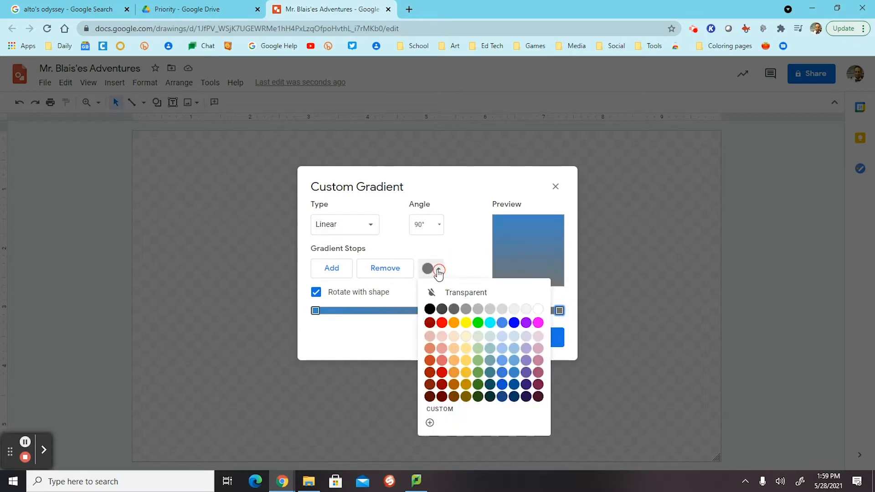
pyautogui.click(502, 351)
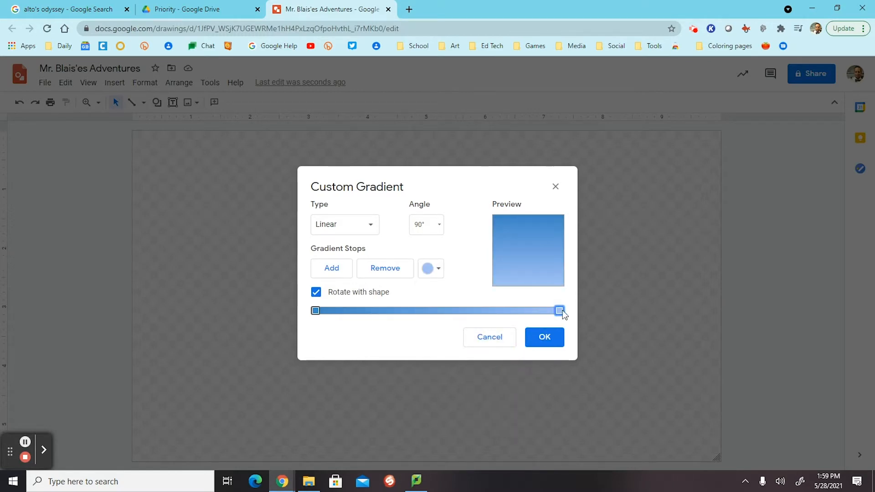
pyautogui.click(431, 269)
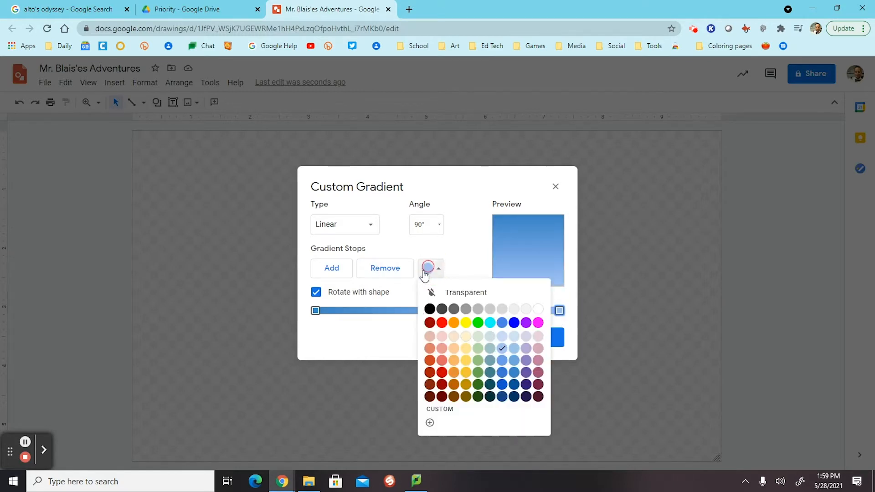
pyautogui.click(503, 344)
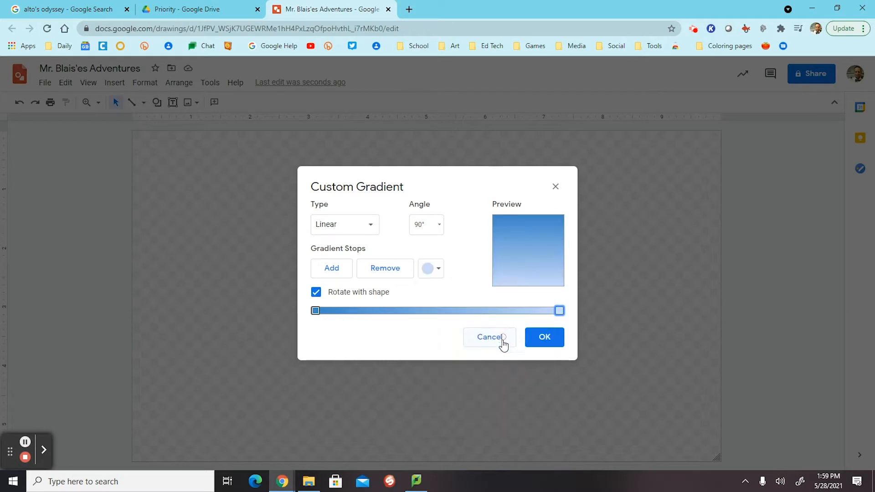
pyautogui.click(542, 337)
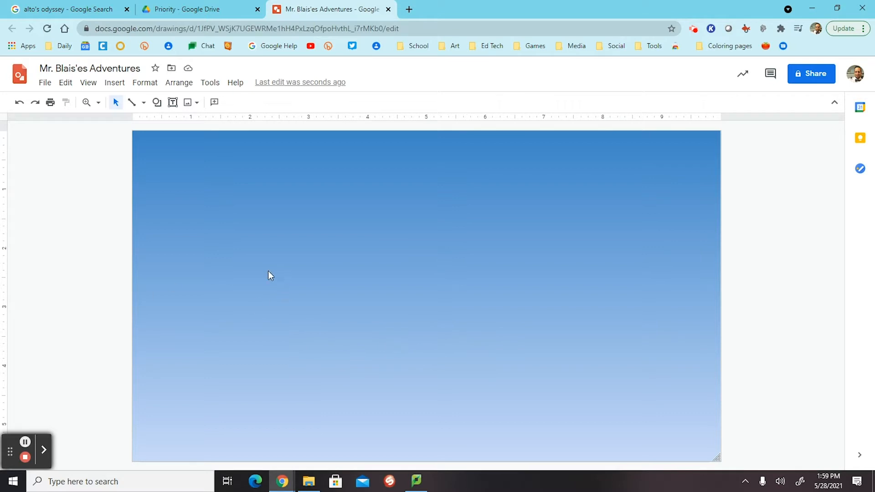
# Step: Draw a closed, angular S-shaped polyline about 3 inches wide and 4 inches tall on the left half of the canvas
pyautogui.click(144, 103)
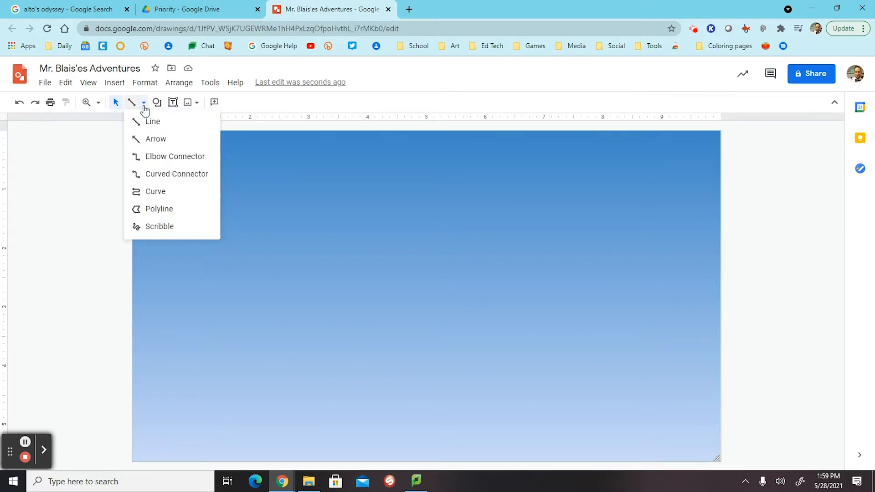
pyautogui.click(376, 180)
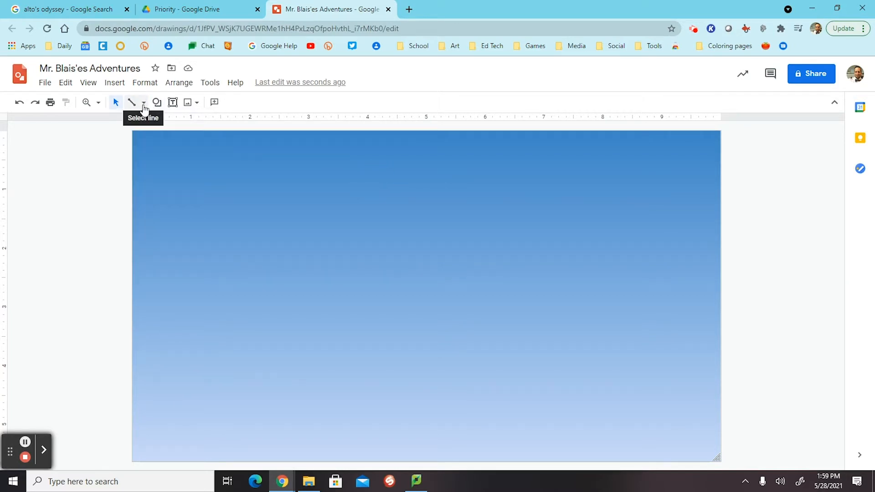
pyautogui.click(143, 102)
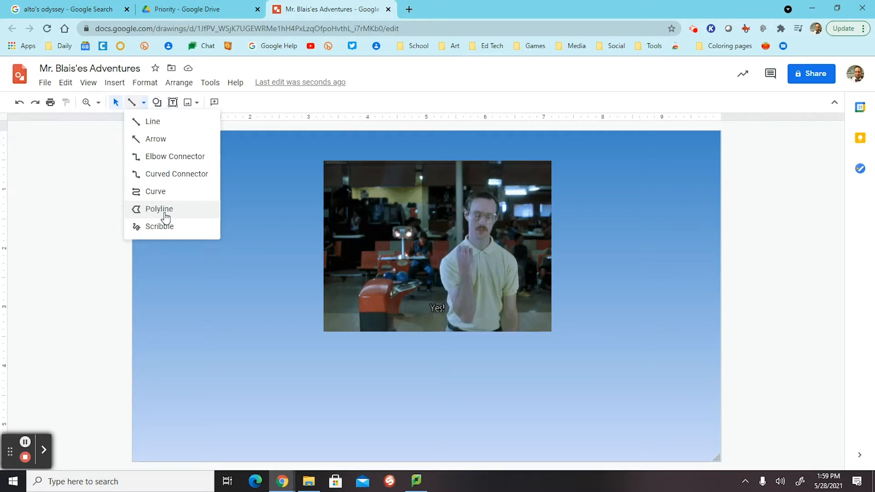
pyautogui.click(165, 214)
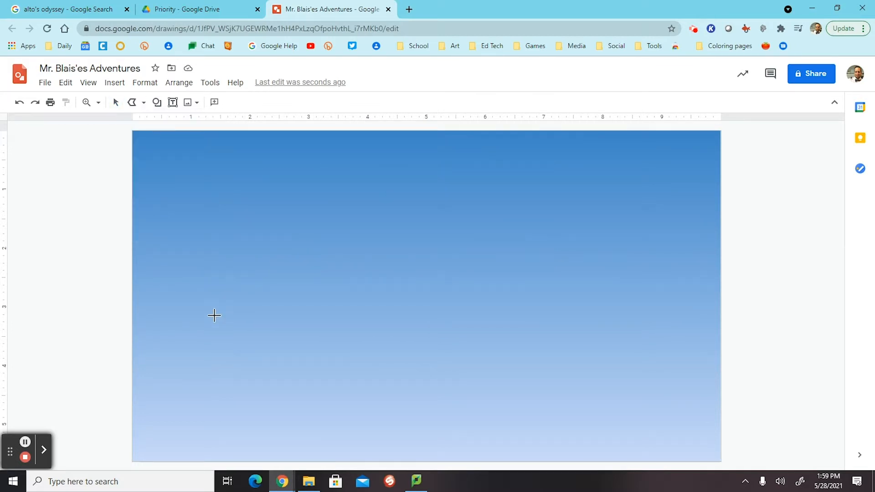
pyautogui.click(196, 288)
pyautogui.click(217, 238)
pyautogui.click(326, 193)
pyautogui.click(355, 245)
pyautogui.click(282, 271)
pyautogui.click(297, 238)
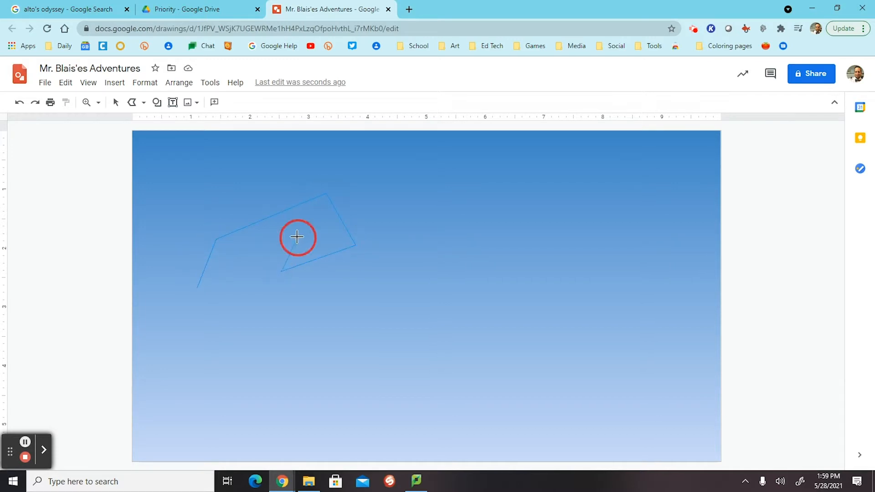
pyautogui.click(240, 279)
pyautogui.click(379, 356)
pyautogui.click(290, 423)
pyautogui.click(267, 369)
pyautogui.click(317, 356)
pyautogui.click(261, 330)
pyautogui.click(213, 314)
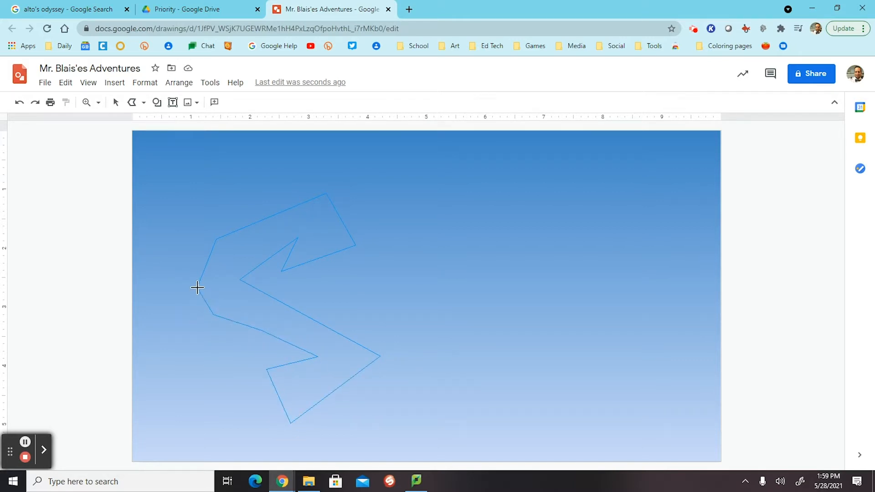
pyautogui.click(197, 287)
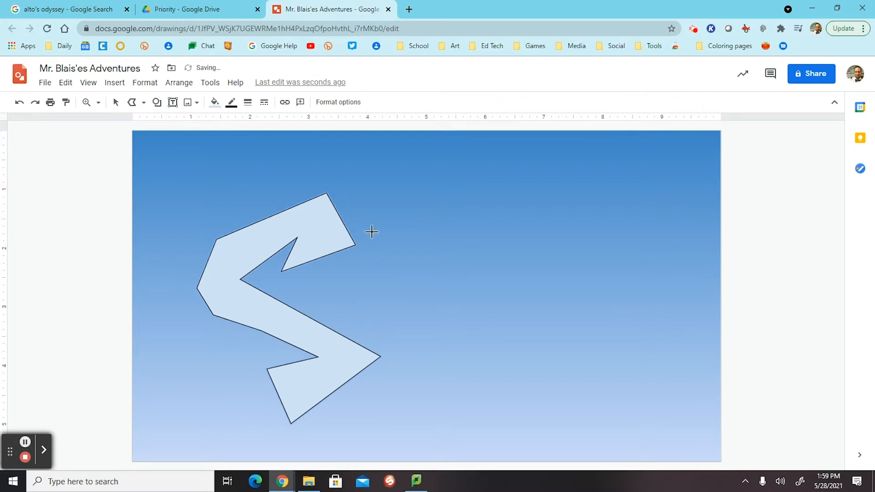
# Step: Make the S-shaped polyline's border transparent and deselect the shape
pyautogui.click(214, 105)
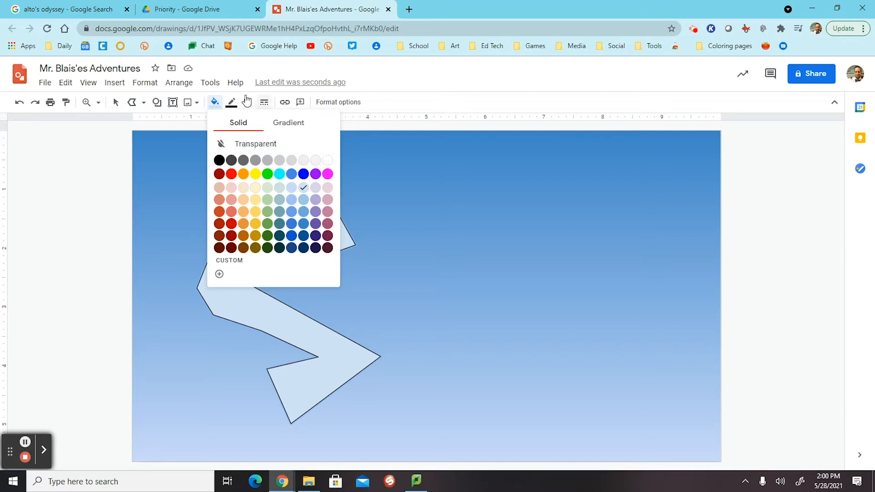
pyautogui.click(232, 102)
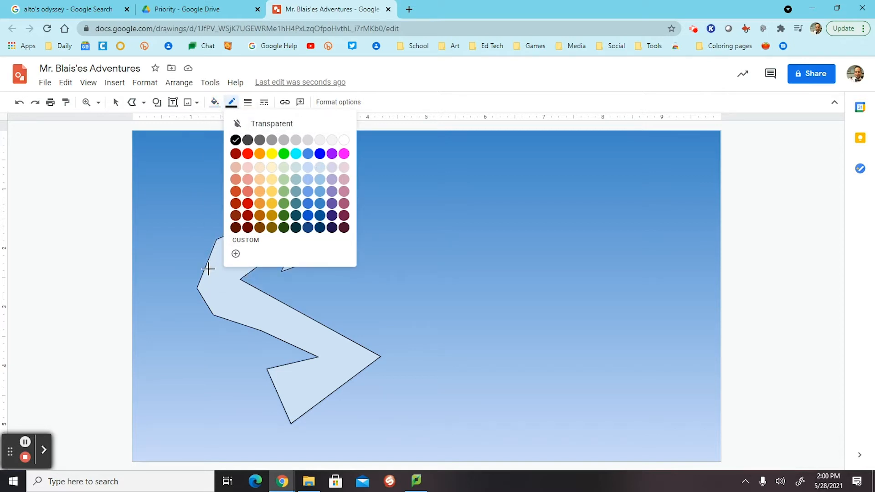
pyautogui.click(265, 124)
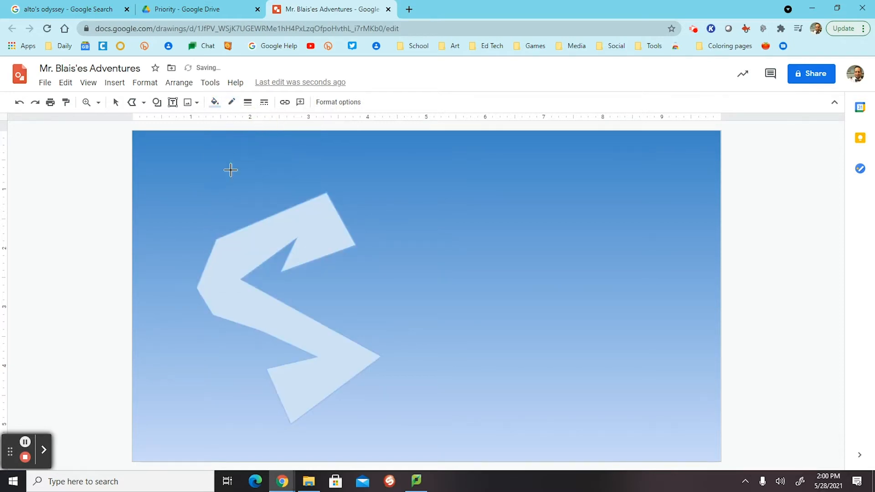
pyautogui.click(115, 102)
pyautogui.click(193, 176)
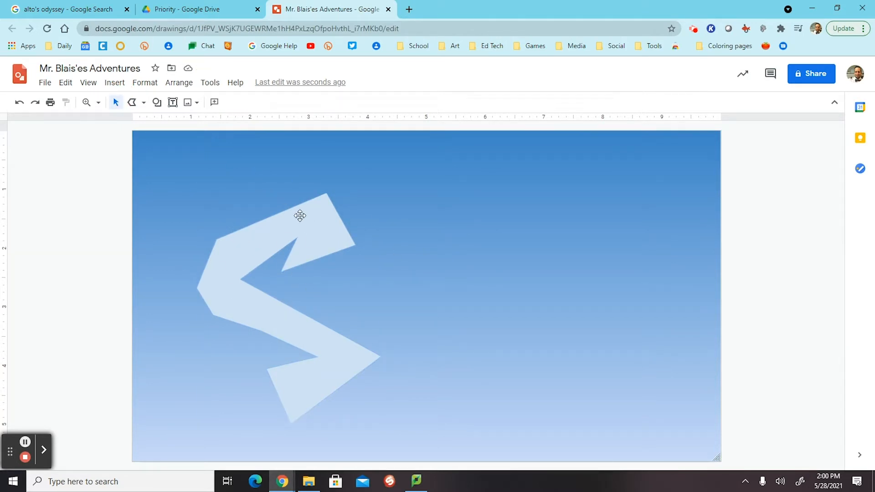
# Step: Edit the S-shaped polyline's points, pulling its outer corners inward to make the shape slimmer
pyautogui.click(248, 241)
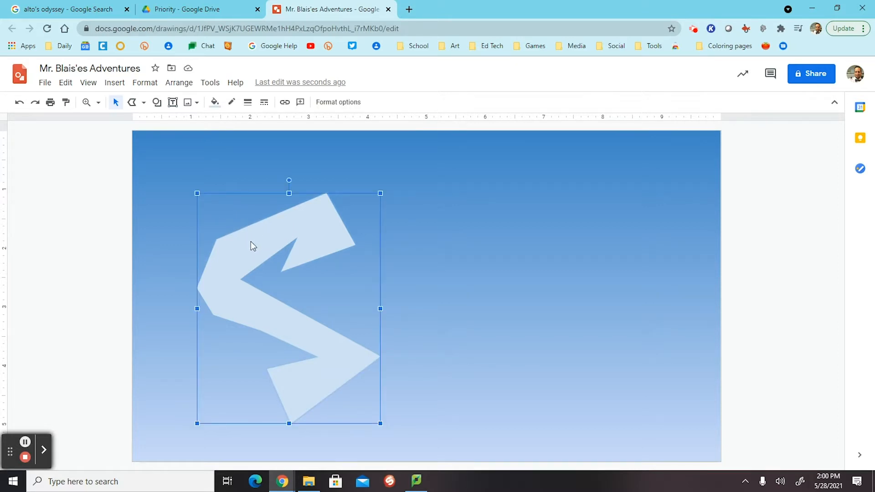
pyautogui.doubleClick(241, 242)
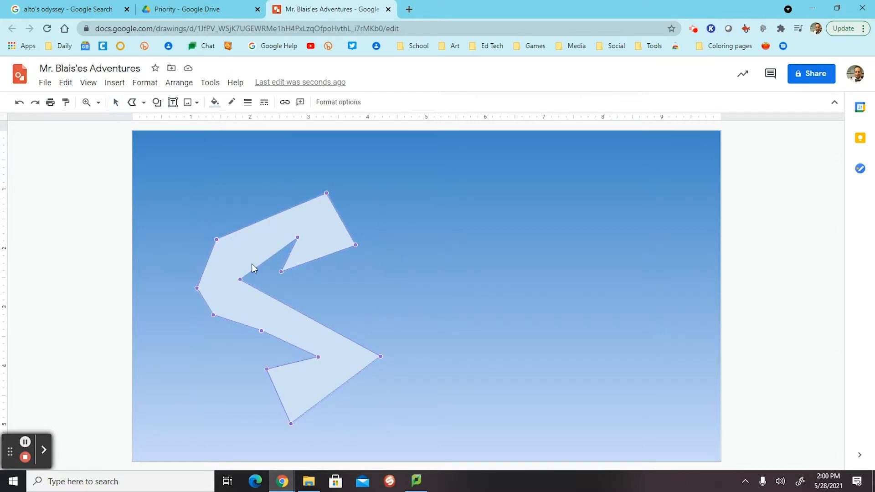
pyautogui.moveTo(217, 239); pyautogui.dragTo(231, 253)
pyautogui.moveTo(326, 194); pyautogui.dragTo(318, 210)
pyautogui.moveTo(355, 245); pyautogui.dragTo(331, 244)
pyautogui.moveTo(379, 355); pyautogui.dragTo(350, 357)
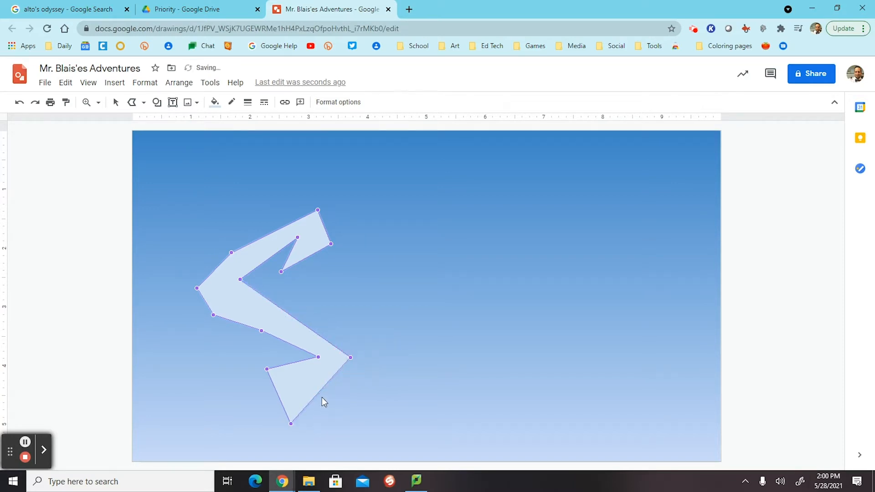
pyautogui.click(193, 148)
# Step: Shrink the S shape to about 1.5 by 2.4 inches and rotate it slightly more than a quarter turn clockwise
pyautogui.moveTo(266, 251); pyautogui.dragTo(249, 215)
pyautogui.moveTo(335, 388); pyautogui.dragTo(267, 315)
pyautogui.moveTo(223, 162); pyautogui.dragTo(329, 258)
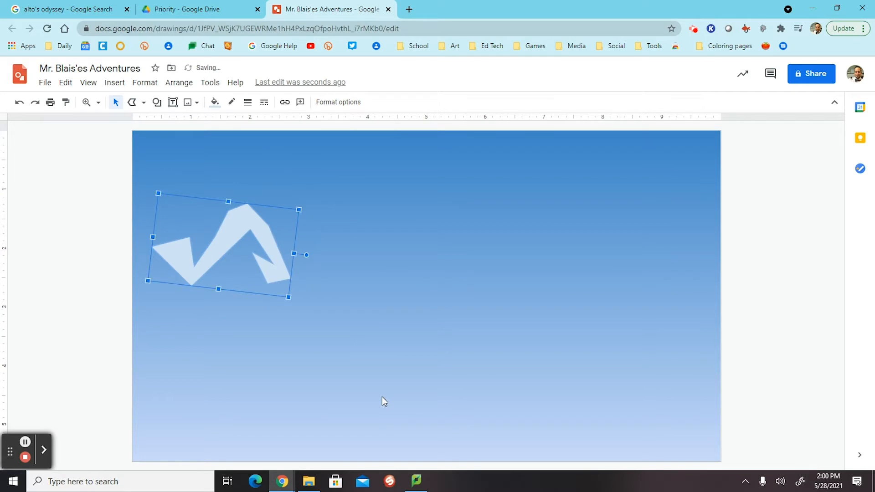
# Step: Duplicate the rotated shape, place the copy beside the original and enlarge it to about 4.1 by 2 inches
pyautogui.rightClick(231, 230)
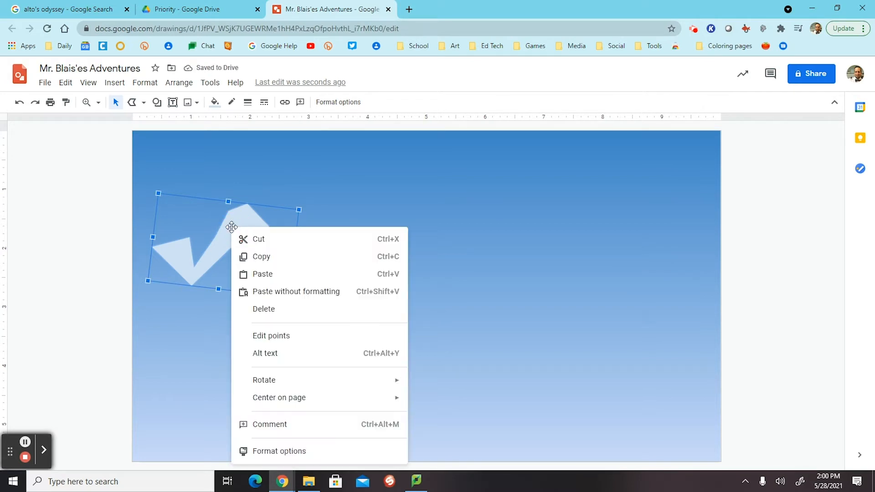
pyautogui.click(300, 241)
pyautogui.click(346, 222)
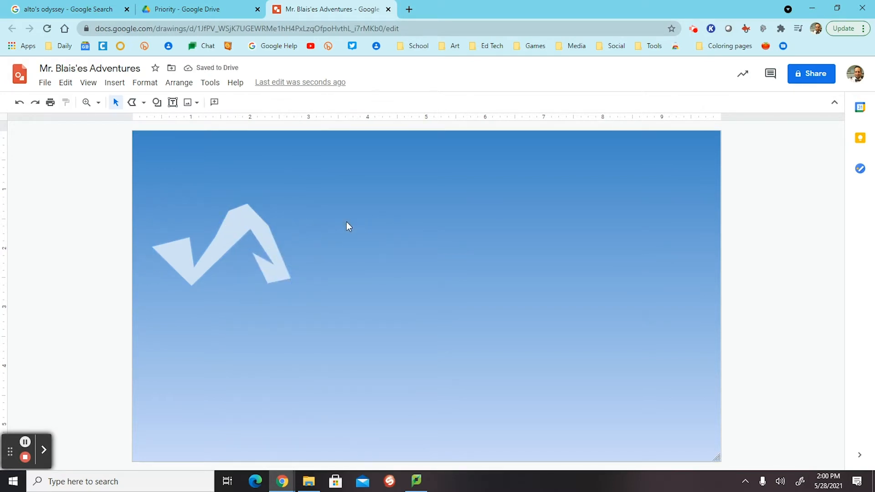
pyautogui.hotkey('ctrl', 'v')
pyautogui.click(296, 258)
pyautogui.moveTo(296, 257); pyautogui.dragTo(455, 237)
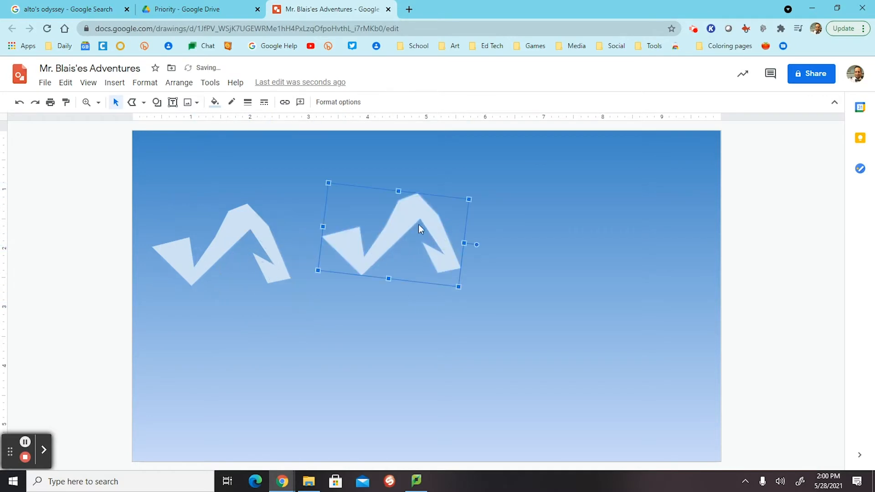
pyautogui.moveTo(328, 182); pyautogui.dragTo(232, 140)
pyautogui.moveTo(424, 230); pyautogui.dragTo(523, 235)
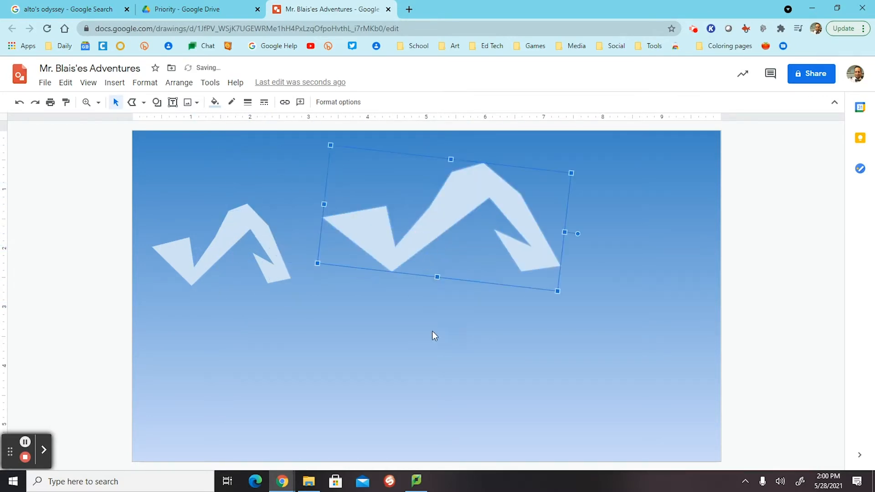
# Step: Undo the duplicate, all edits to the S-shaped polyline and the polyline itself, back to the empty gradient background
pyautogui.hotkey('ctrl', 'z')
pyautogui.hotkey('ctrl', 'z')
pyautogui.hotkey('ctrl', 'z')
pyautogui.hotkey('ctrl', 'z')
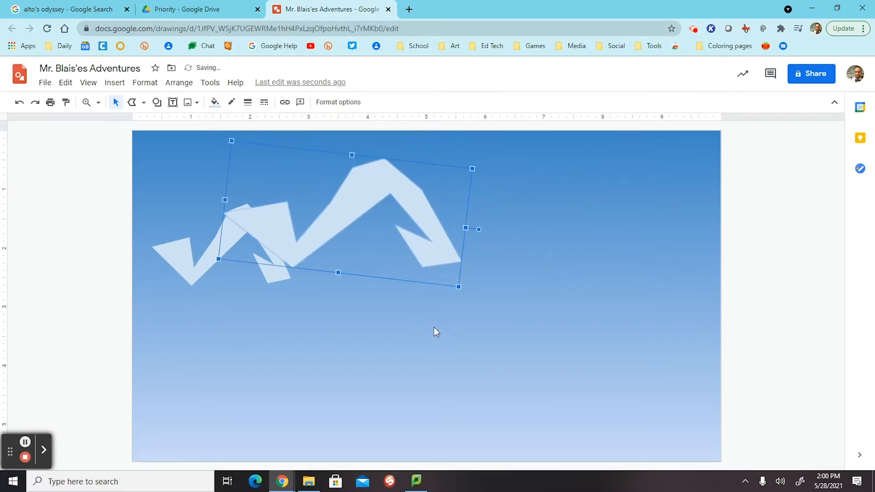
pyautogui.hotkey('ctrl', 'z')
pyautogui.hotkey('ctrl', 'z')
pyautogui.hotkey('ctrl', 'z')
pyautogui.hotkey('ctrl', 'z')
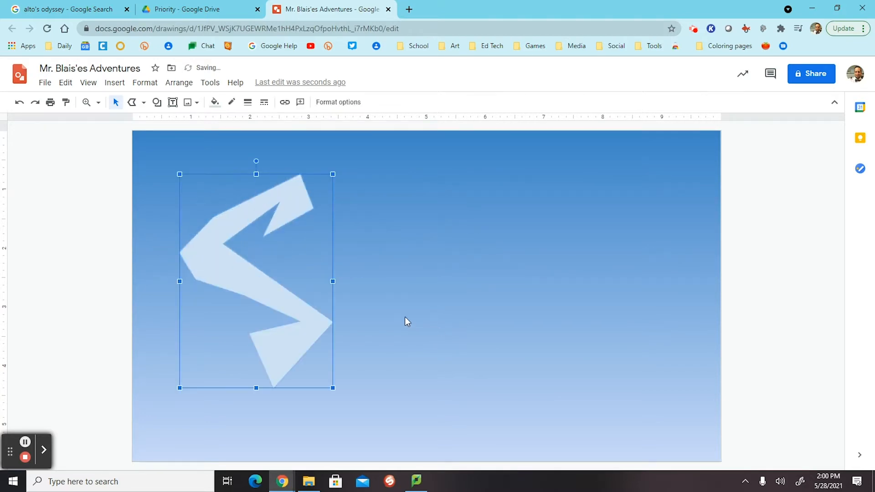
pyautogui.hotkey('ctrl', 'z')
pyautogui.hotkey('ctrl', 'z')
pyautogui.hotkey('ctrl', 'z')
pyautogui.hotkey('ctrl', 'z')
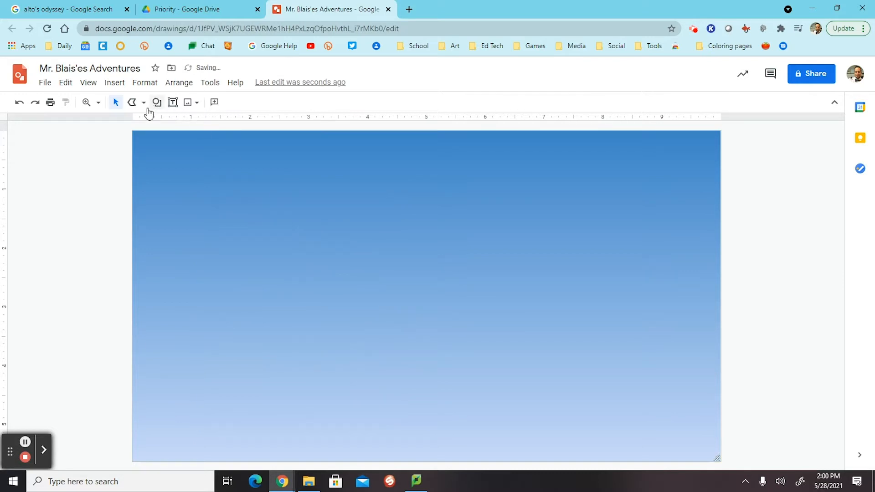
# Step: Try an open zigzag polyline about 2.5 inches wide and 3 inches tall on the left half, and delete it
pyautogui.click(133, 102)
pyautogui.click(209, 218)
pyautogui.click(322, 225)
pyautogui.click(257, 307)
pyautogui.click(357, 383)
pyautogui.click(221, 396)
pyautogui.doubleClick(225, 355)
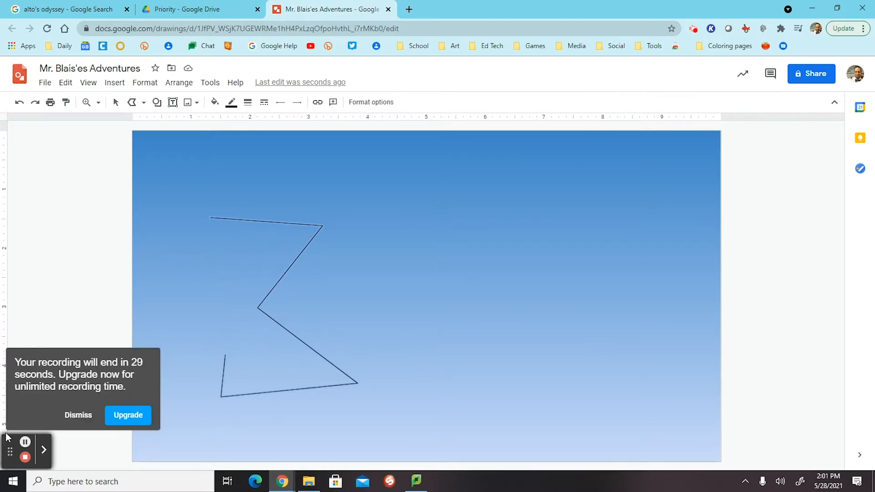
pyautogui.click(80, 415)
pyautogui.press('Delete')
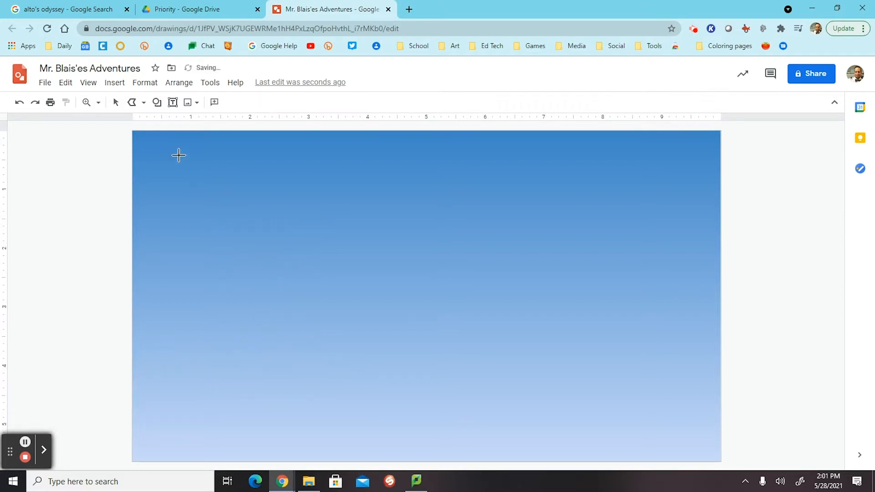
# Step: Draw a closed, swooping shape about 3 inches wide and 2.7 inches tall on the canvas's left half with the Curve tool
pyautogui.click(143, 102)
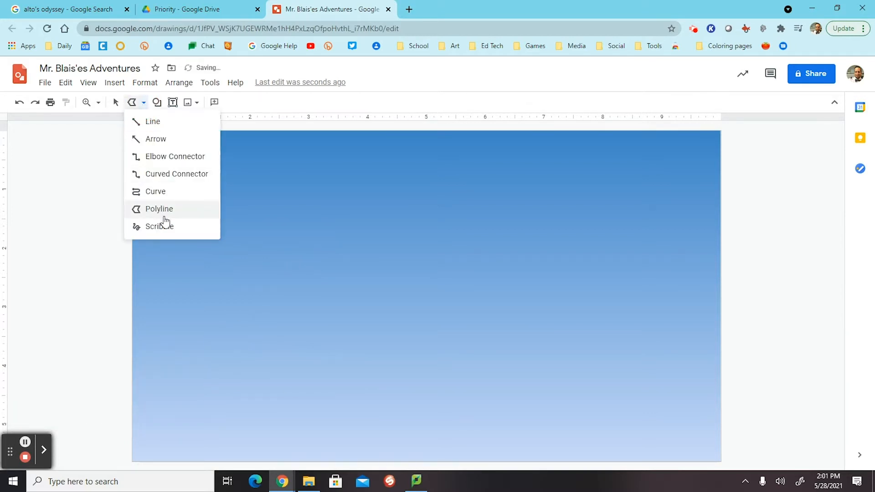
pyautogui.click(157, 192)
pyautogui.click(256, 250)
pyautogui.click(381, 204)
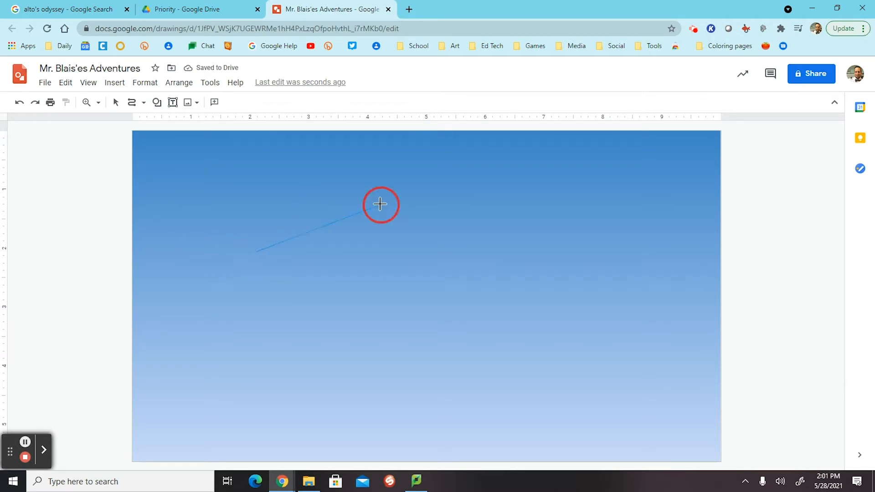
pyautogui.click(379, 306)
pyautogui.click(274, 362)
pyautogui.click(322, 292)
pyautogui.click(255, 271)
pyautogui.click(217, 209)
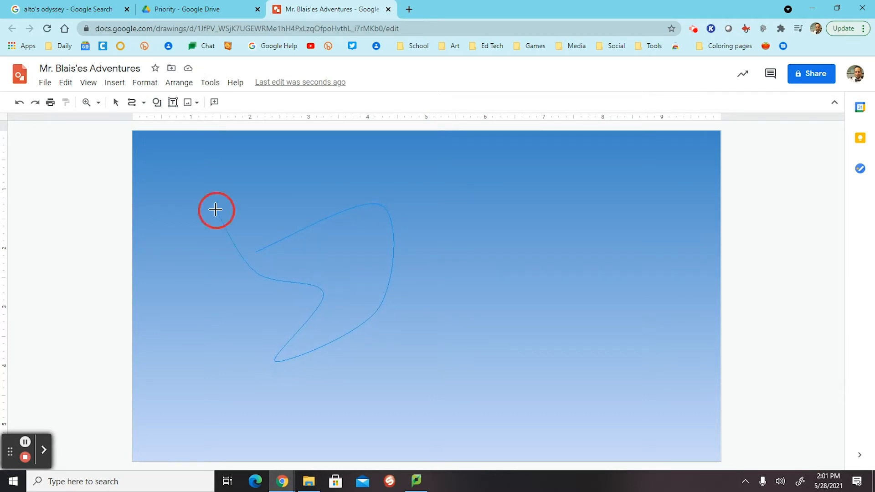
pyautogui.click(256, 251)
# Step: Draw a second closed curve, notched at the top, about 2.5 inches wide and 2.9 inches tall on the right half
pyautogui.click(495, 287)
pyautogui.click(530, 236)
pyautogui.click(579, 271)
pyautogui.click(515, 383)
pyautogui.click(429, 306)
pyautogui.click(479, 212)
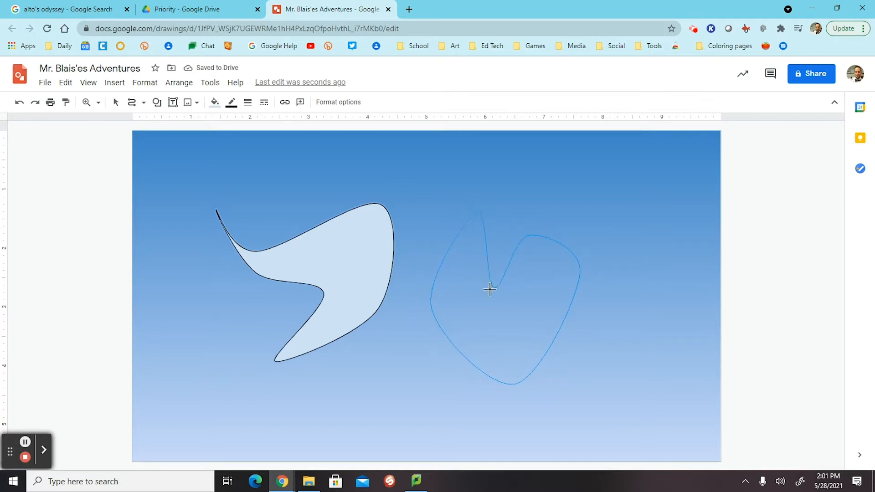
pyautogui.click(490, 289)
# Step: Move the right curve's leftmost point inward and its upper-right hump down, and scale the shape to about 1.5 by 2.3 inches
pyautogui.click(116, 103)
pyautogui.click(476, 315)
pyautogui.doubleClick(476, 315)
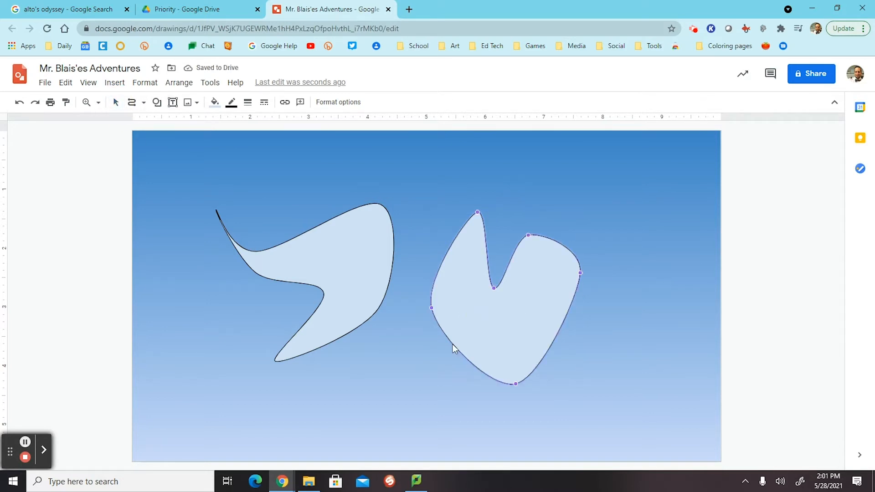
pyautogui.moveTo(432, 308); pyautogui.dragTo(454, 307)
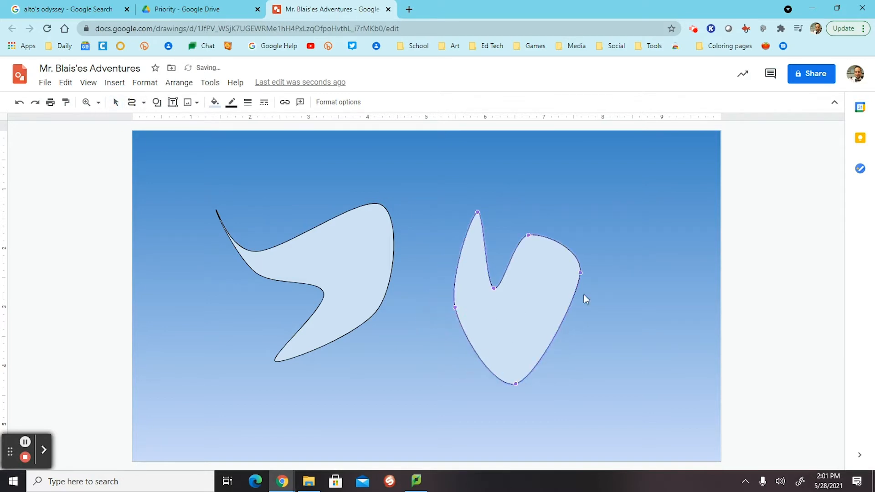
pyautogui.moveTo(529, 236); pyautogui.dragTo(532, 263)
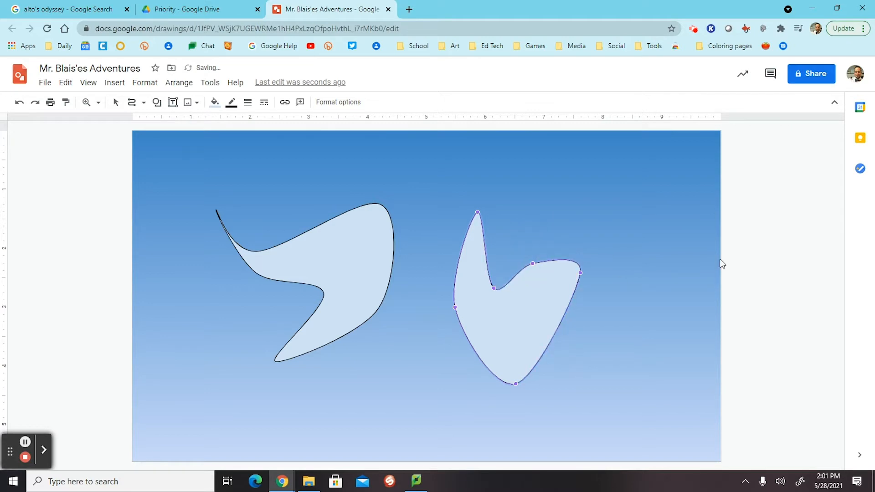
pyautogui.press('Escape')
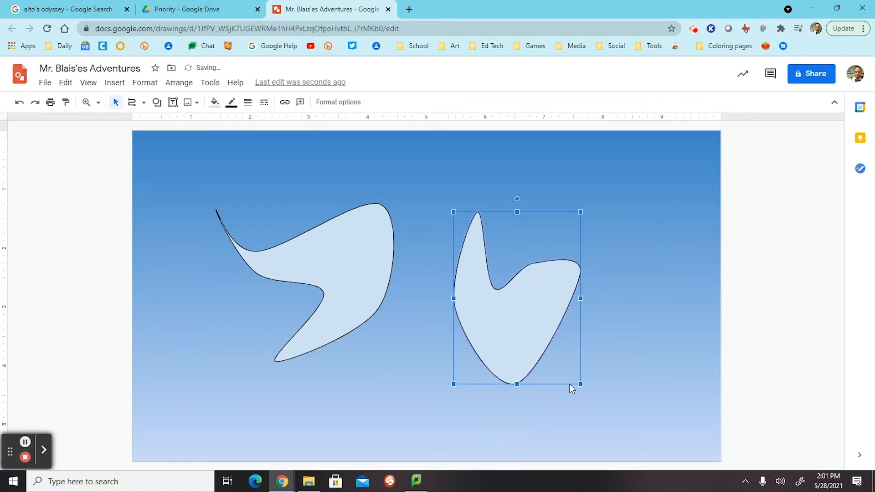
pyautogui.moveTo(579, 385); pyautogui.dragTo(540, 349)
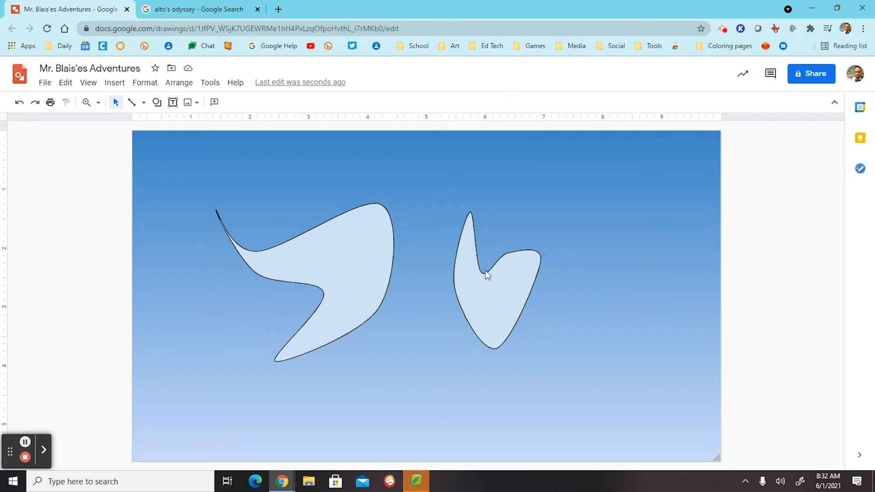
# Step: Make the border of the left curved shape transparent
pyautogui.click(313, 258)
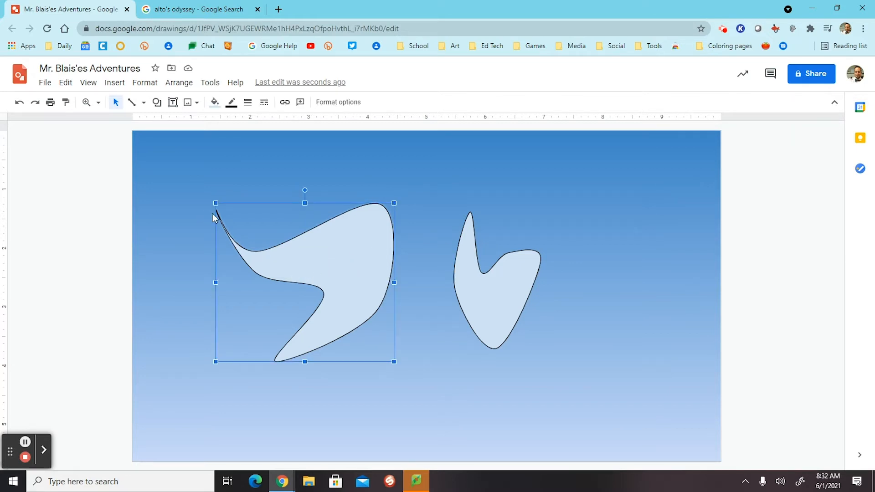
pyautogui.click(231, 105)
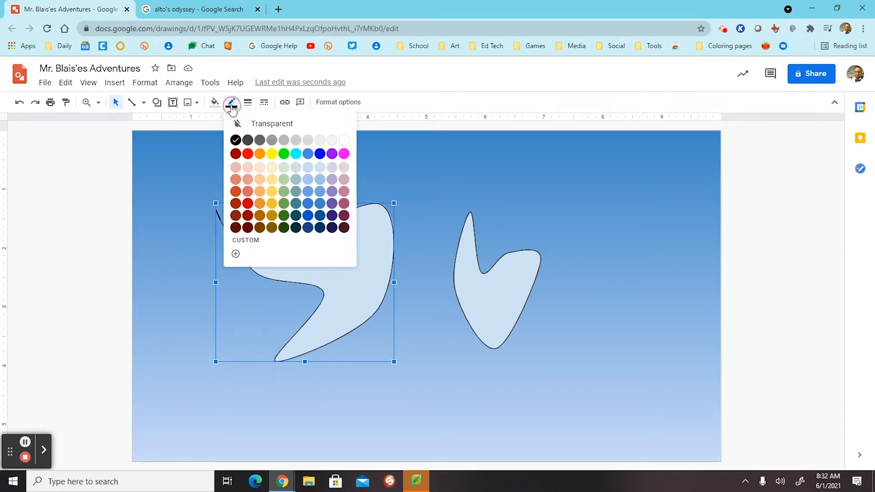
pyautogui.click(279, 124)
pyautogui.click(232, 104)
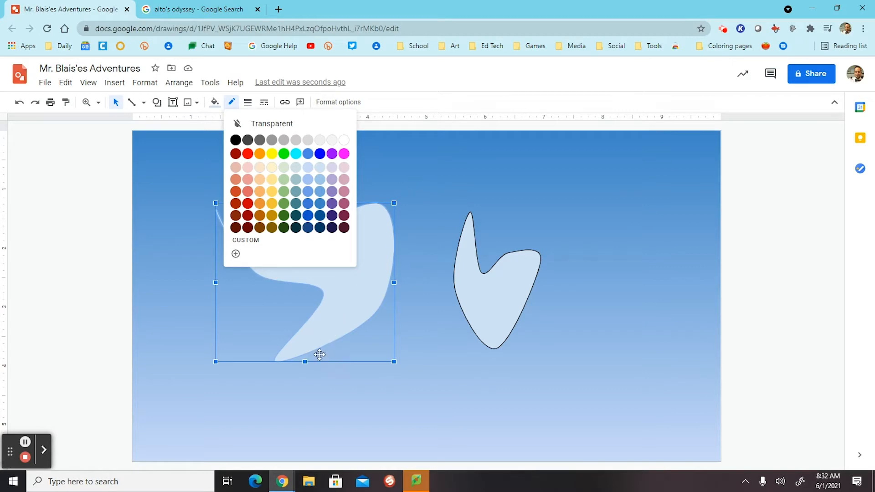
pyautogui.click(25, 442)
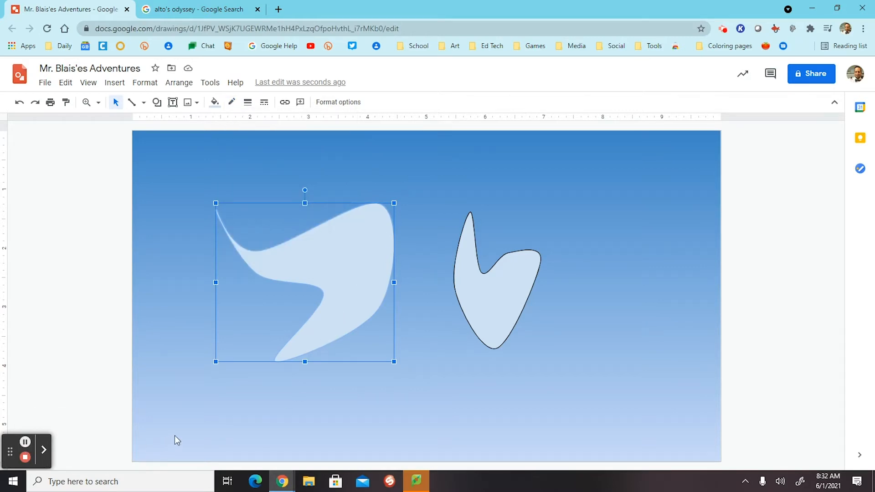
# Step: Give the left curved shape a semi-transparent custom fill of #cfe2f3aa
pyautogui.click(214, 105)
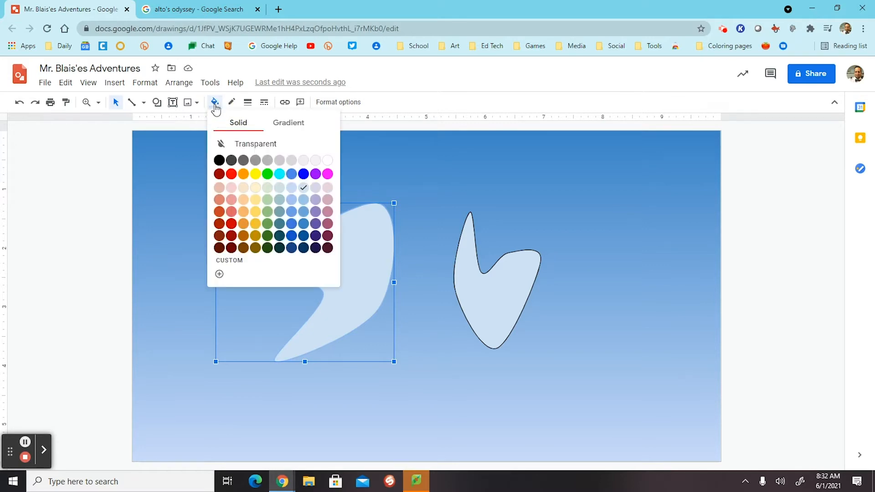
pyautogui.click(236, 267)
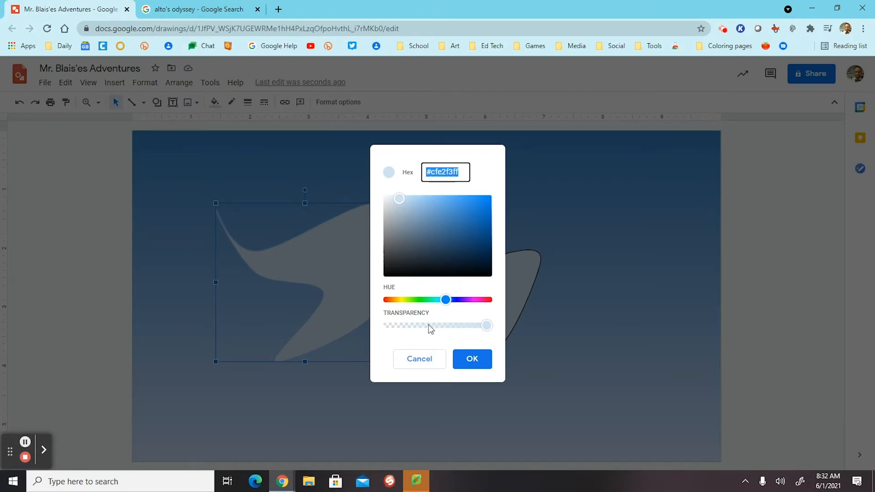
pyautogui.moveTo(486, 326); pyautogui.dragTo(454, 326)
pyautogui.doubleClick(453, 162)
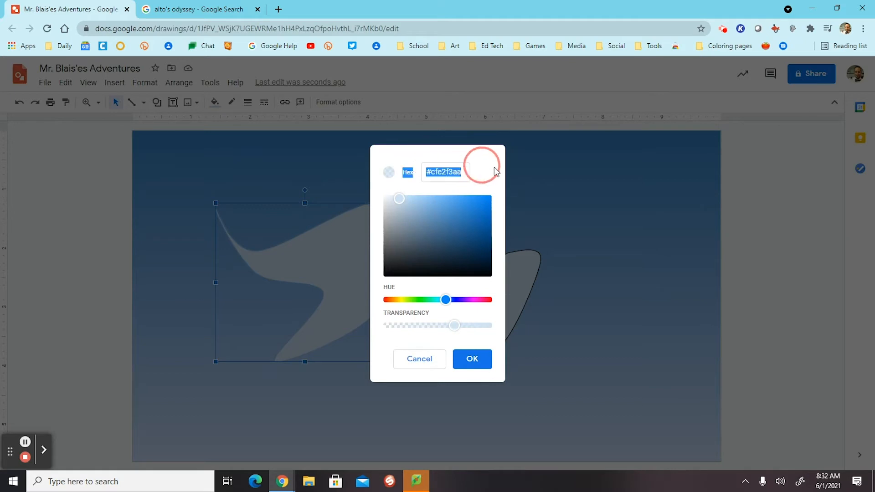
pyautogui.click(474, 360)
pyautogui.click(404, 249)
pyautogui.click(386, 284)
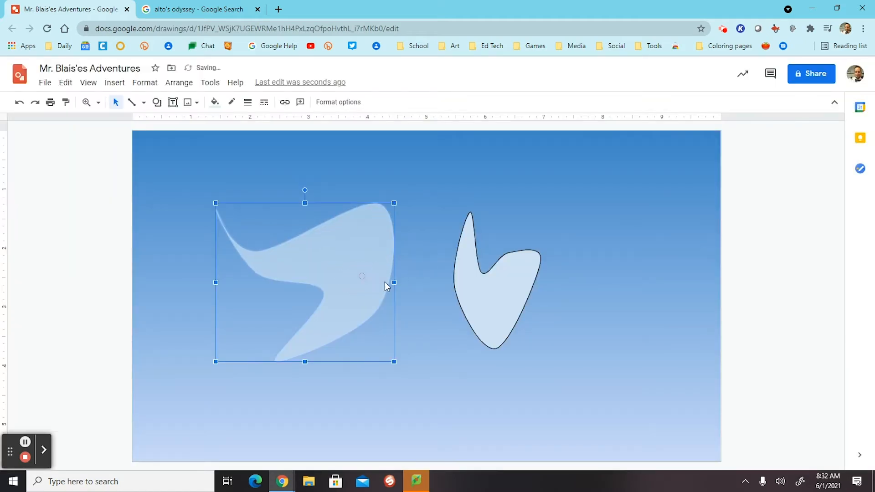
# Step: Make the left curved shape's custom fill more see-through, using #cfe2f358
pyautogui.click(215, 105)
pyautogui.click(249, 264)
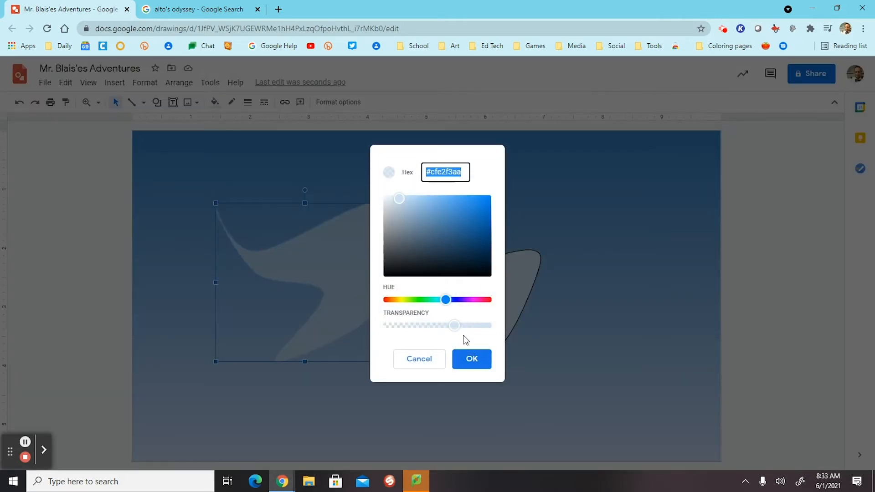
pyautogui.moveTo(455, 326); pyautogui.dragTo(423, 327)
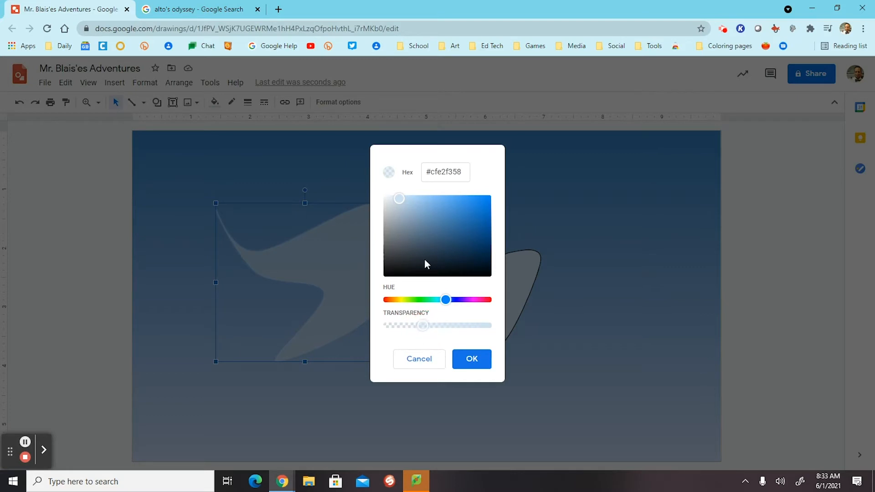
pyautogui.click(473, 363)
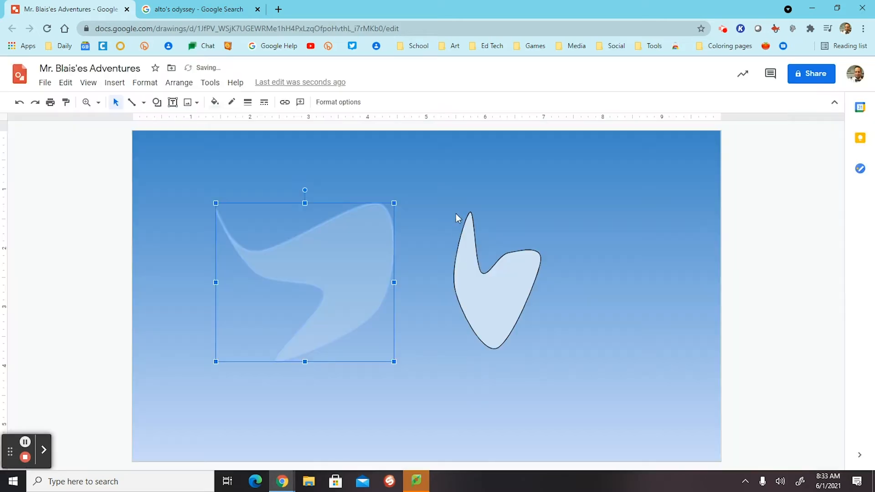
pyautogui.click(430, 254)
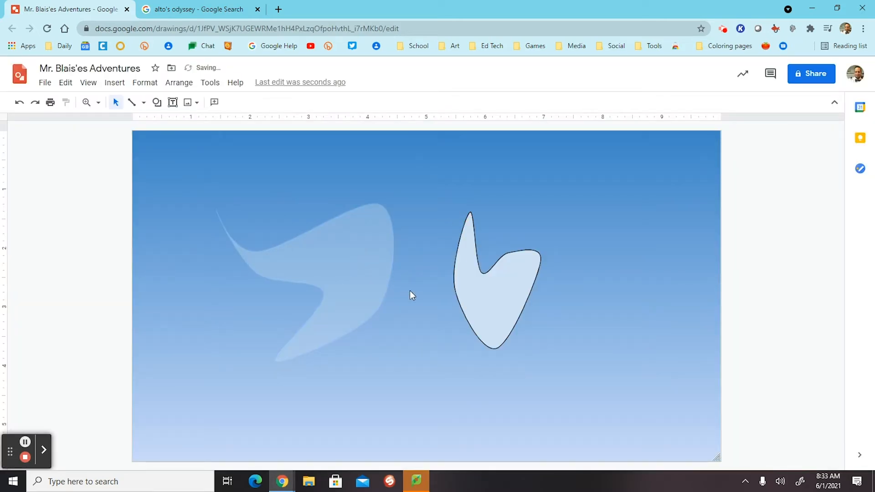
# Step: Make the notched right shape's border transparent and move the shape over the left curved shape
pyautogui.click(487, 298)
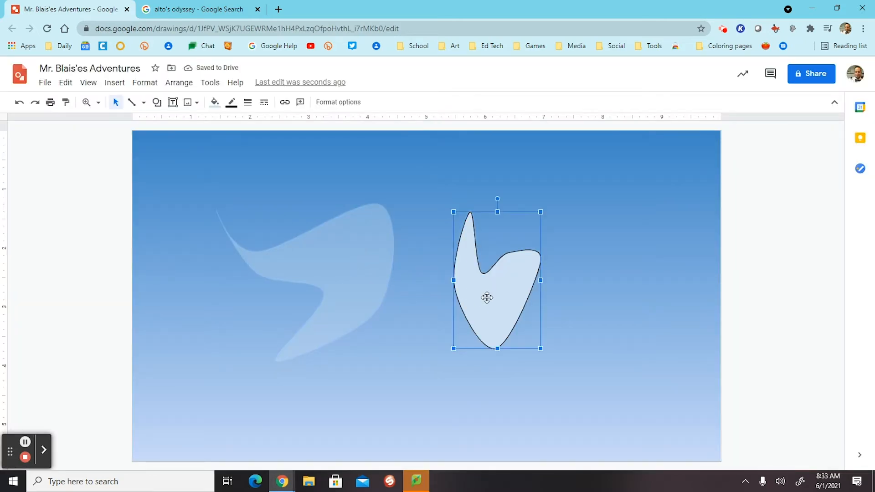
pyautogui.click(231, 102)
pyautogui.click(255, 122)
pyautogui.moveTo(490, 283); pyautogui.dragTo(360, 235)
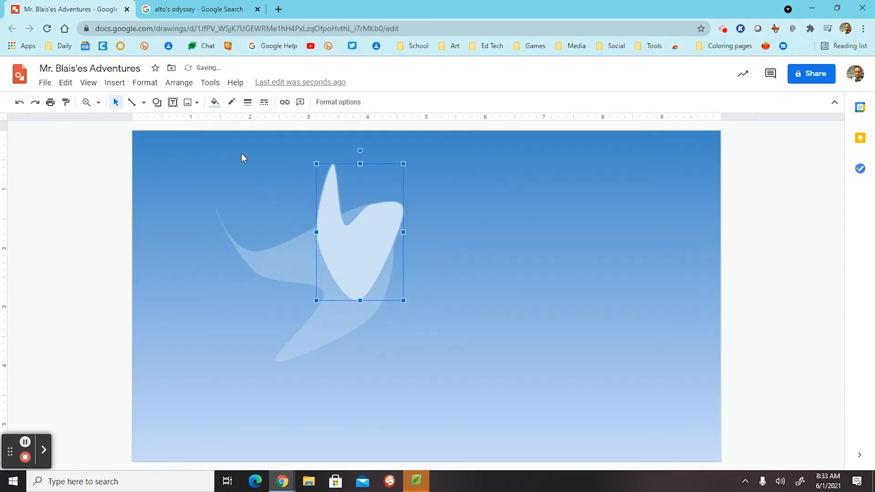
# Step: Give the notched shape a semi-transparent custom fill based on #cfe2f3, at roughly half opacity
pyautogui.click(215, 102)
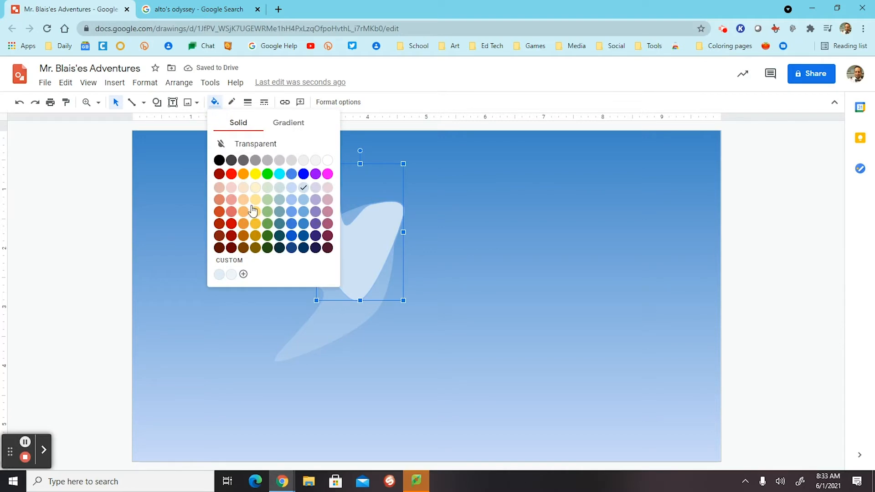
pyautogui.click(242, 273)
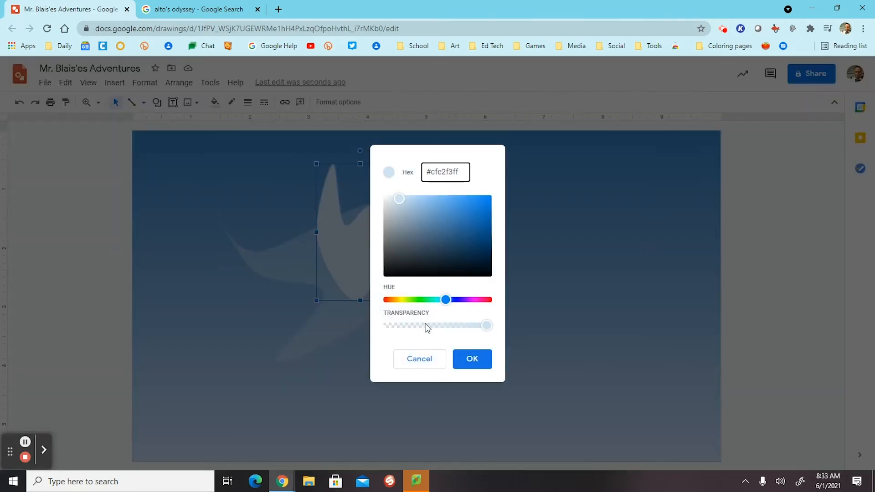
pyautogui.moveTo(488, 329); pyautogui.dragTo(441, 333)
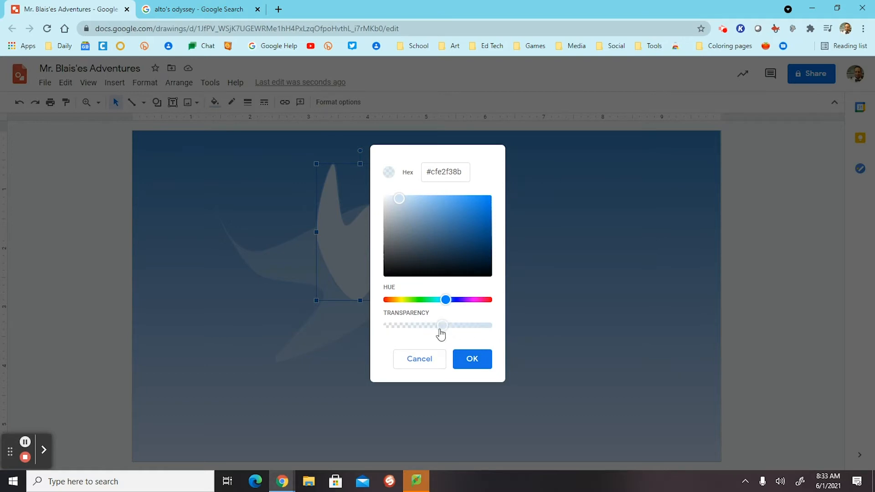
pyautogui.moveTo(441, 332); pyautogui.dragTo(433, 335)
pyautogui.click(472, 358)
pyautogui.click(509, 318)
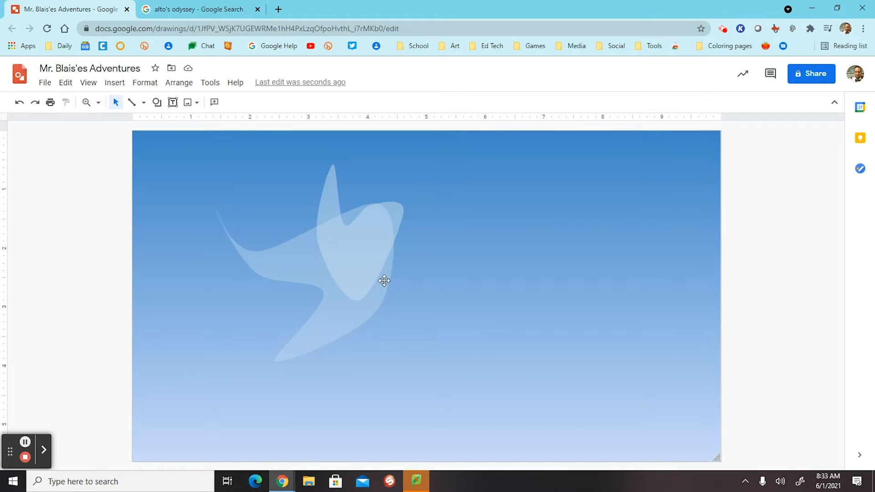
# Step: Delete both curved shapes so that only the gradient background remains
pyautogui.click(362, 253)
pyautogui.press('Delete')
pyautogui.click(342, 289)
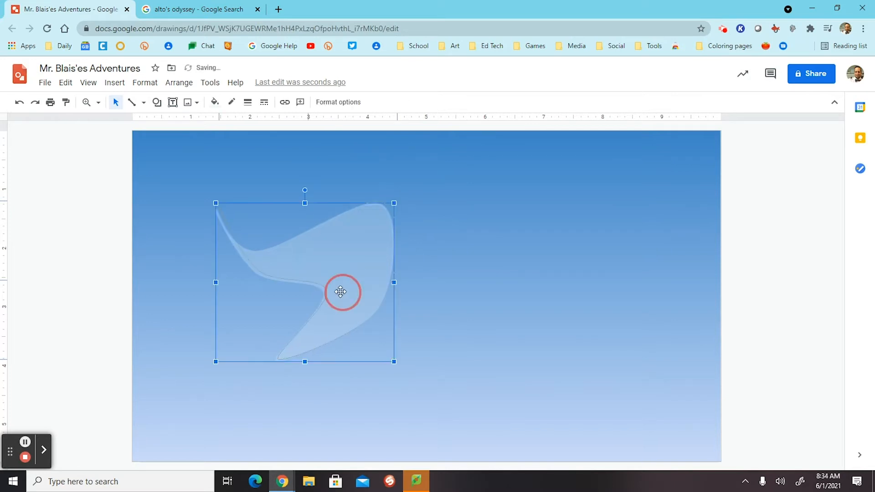
pyautogui.press('Delete')
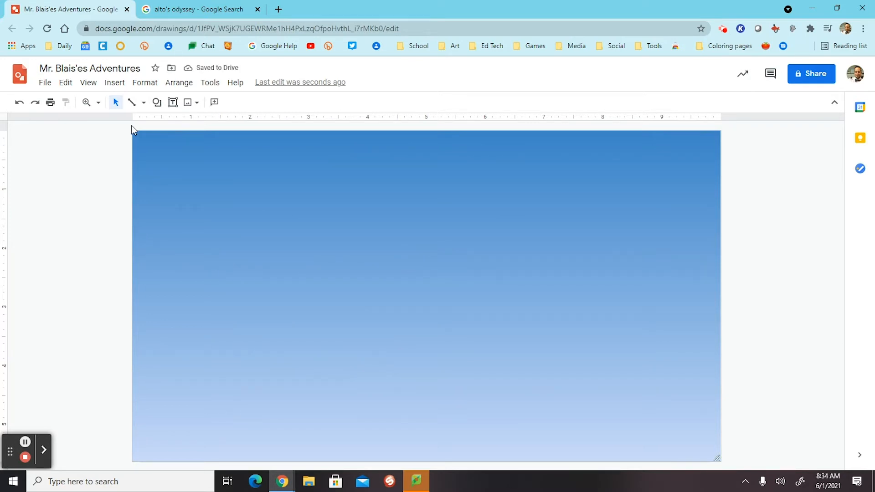
# Step: Examine the mountain silhouettes in the Alto's Odyssey image results and return to the drawing
pyautogui.click(144, 102)
pyautogui.click(157, 210)
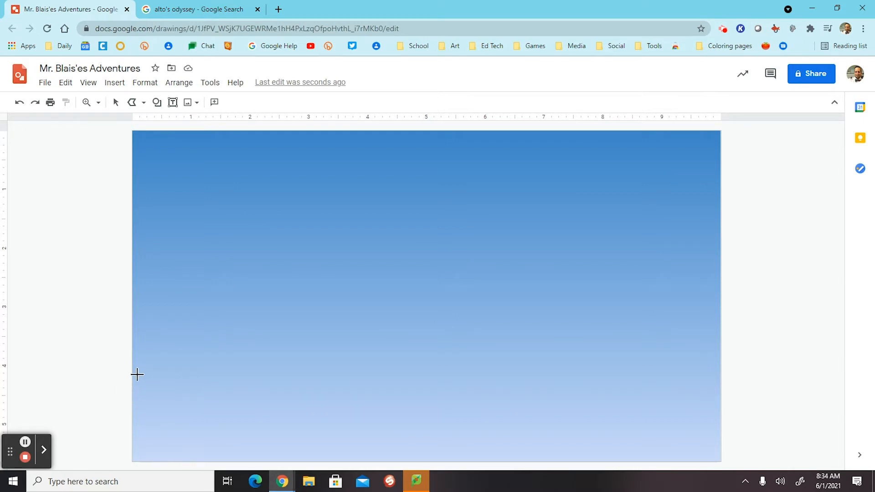
pyautogui.click(210, 9)
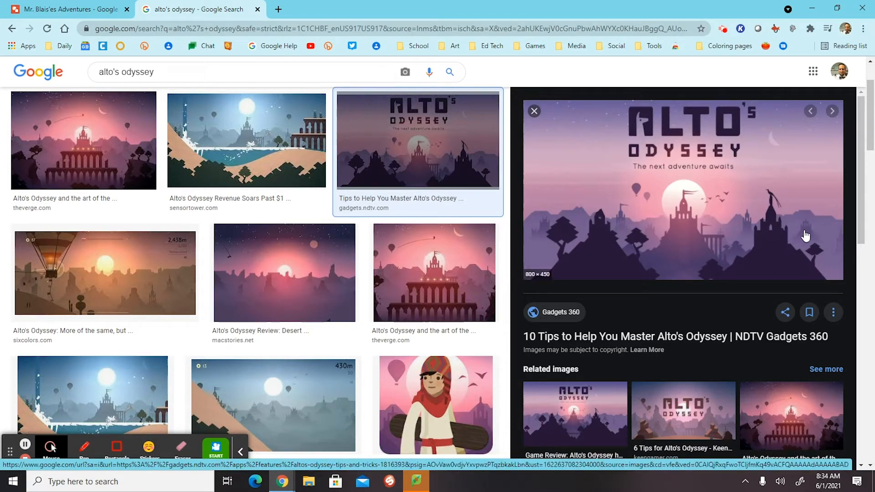
pyautogui.click(55, 5)
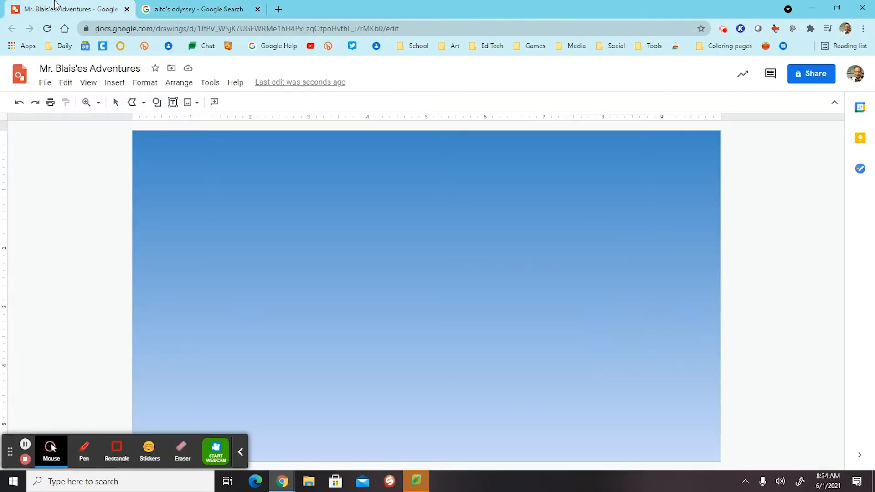
pyautogui.click(241, 452)
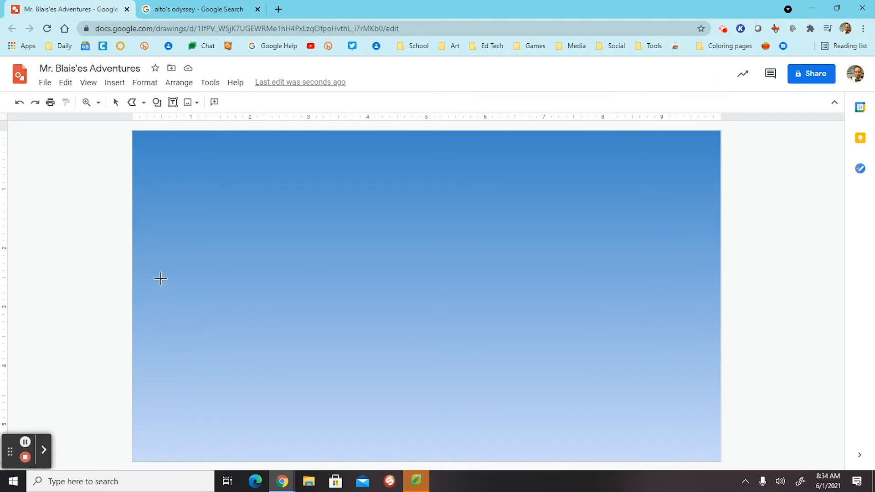
# Step: Draw a closed polyline mountain range across the full page width, about 10 inches wide and 2.6 inches tall, reaching the page's bottom edge
pyautogui.click(143, 102)
pyautogui.click(153, 210)
pyautogui.click(133, 357)
pyautogui.click(144, 331)
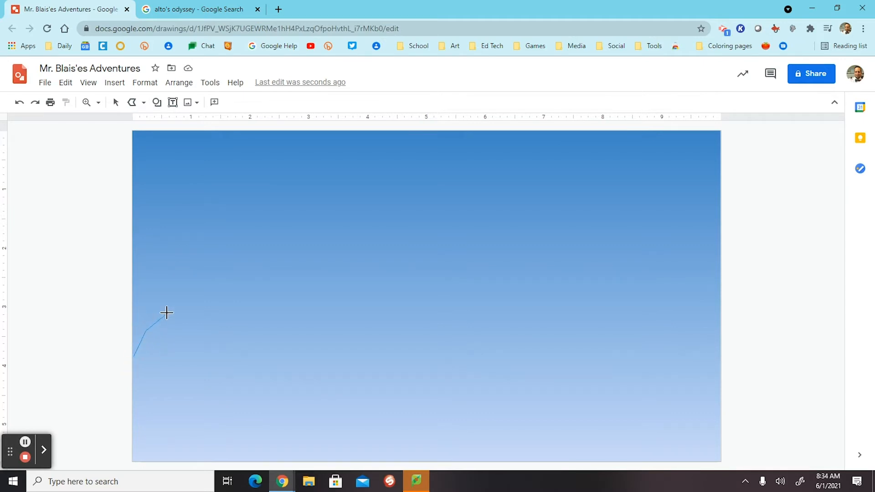
pyautogui.click(164, 336)
pyautogui.click(183, 344)
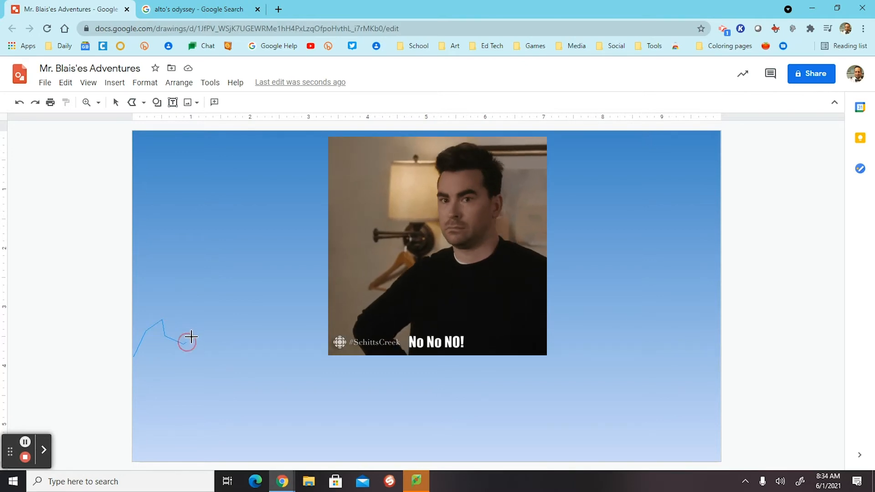
pyautogui.click(201, 332)
pyautogui.click(214, 332)
pyautogui.click(234, 344)
pyautogui.click(248, 328)
pyautogui.click(274, 325)
pyautogui.click(293, 333)
pyautogui.click(340, 311)
pyautogui.click(382, 326)
pyautogui.click(396, 338)
pyautogui.click(422, 348)
pyautogui.click(463, 349)
pyautogui.click(474, 338)
pyautogui.click(500, 323)
pyautogui.click(509, 322)
pyautogui.click(544, 345)
pyautogui.click(562, 335)
pyautogui.click(574, 326)
pyautogui.click(586, 323)
pyautogui.click(612, 328)
pyautogui.click(640, 321)
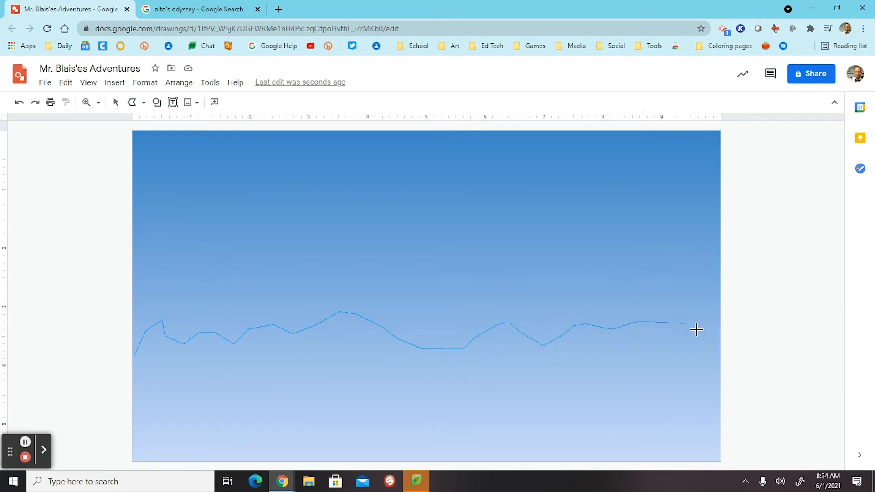
pyautogui.click(685, 323)
pyautogui.click(701, 340)
pyautogui.click(720, 315)
pyautogui.click(132, 462)
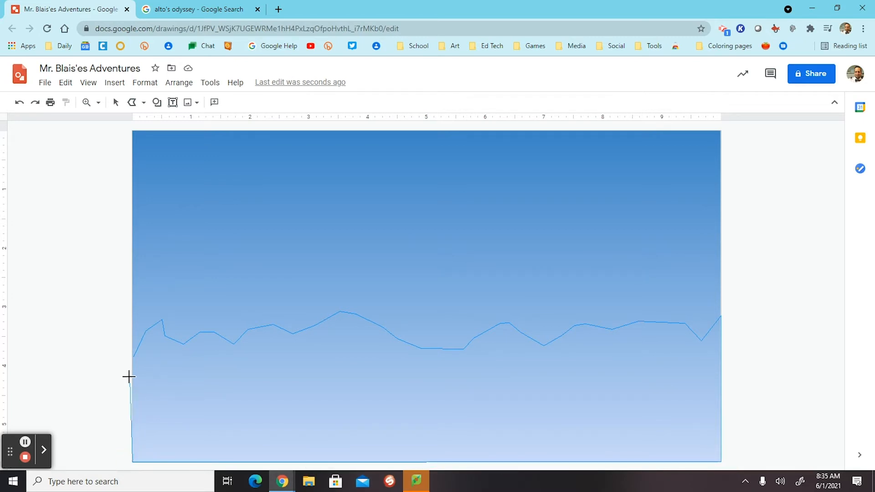
pyautogui.click(133, 353)
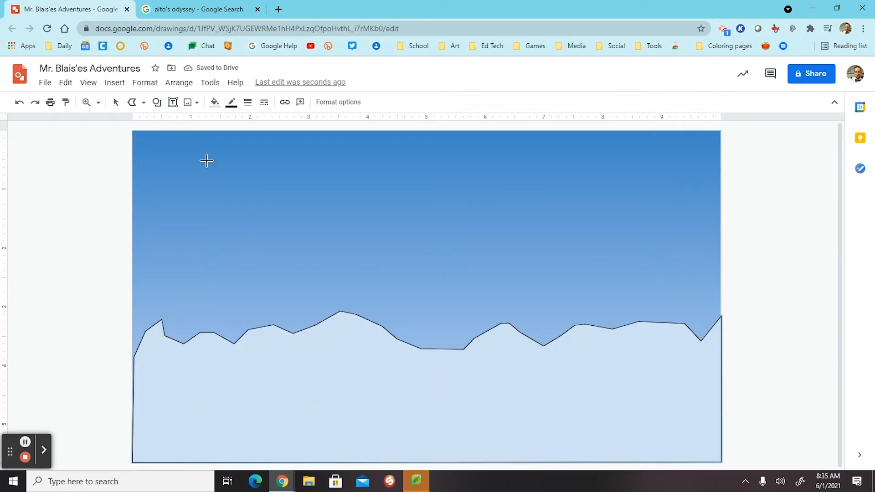
# Step: Make the border of the mountain range transparent
pyautogui.click(231, 103)
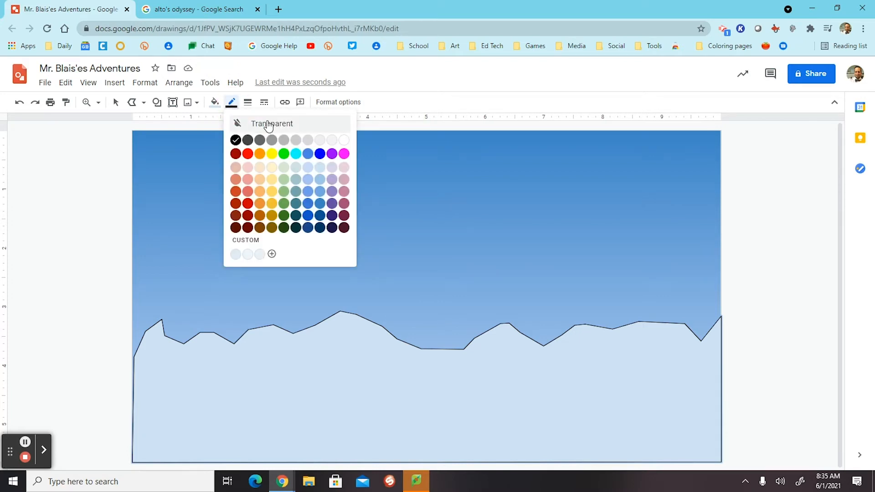
pyautogui.click(269, 125)
pyautogui.click(116, 103)
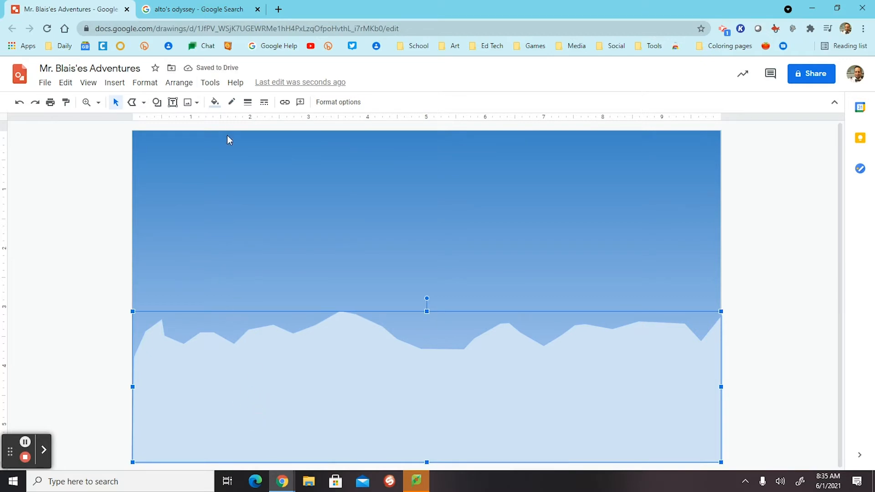
# Step: Try light cornflower blue 2 and light blue 2 as the mountain range's fill
pyautogui.click(215, 102)
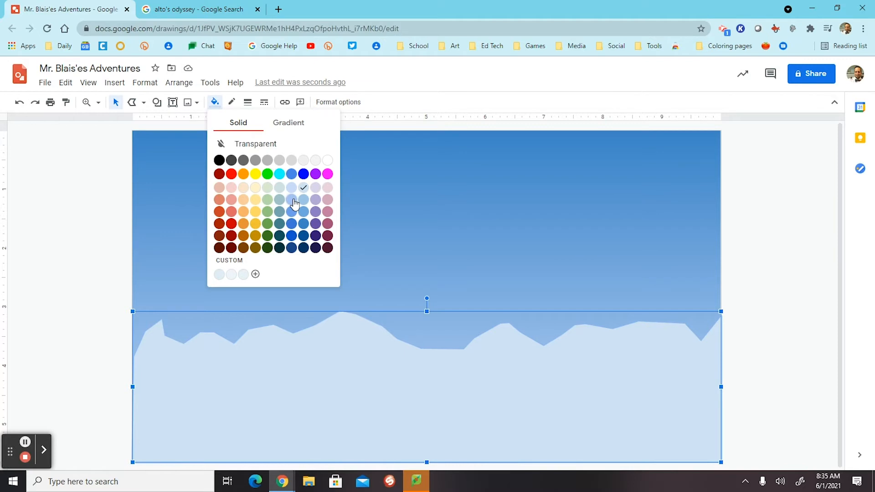
pyautogui.click(293, 201)
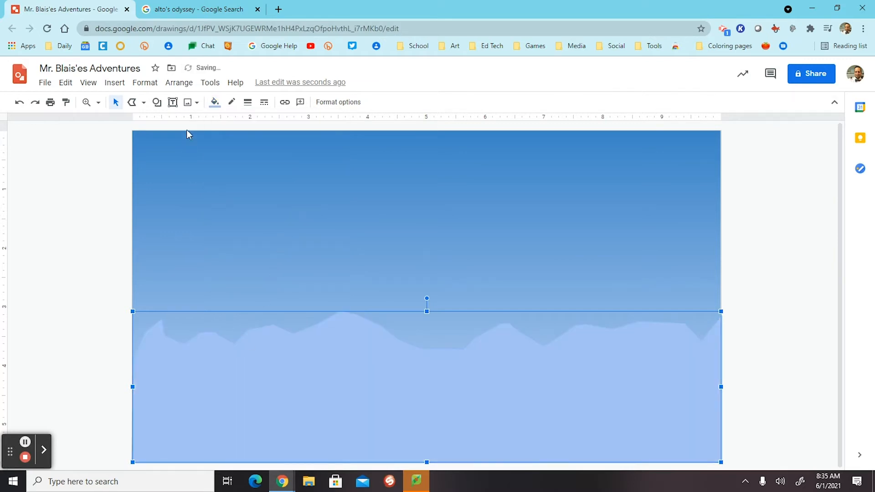
pyautogui.click(214, 102)
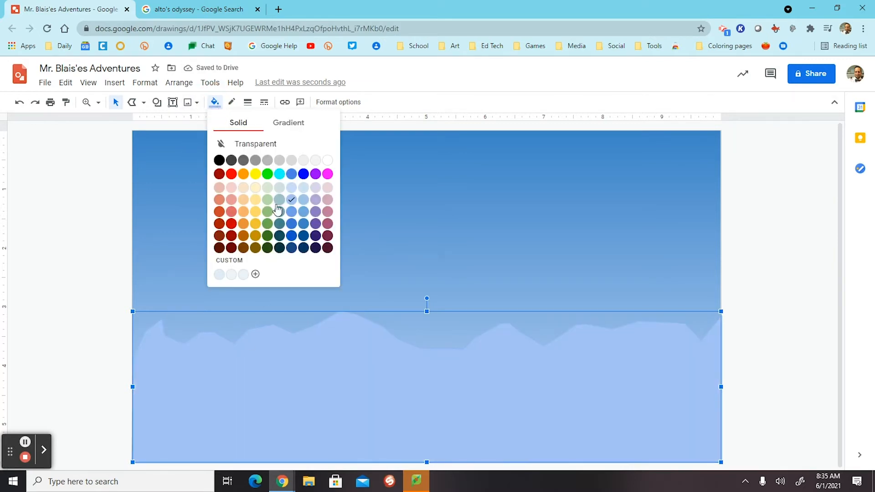
pyautogui.click(303, 201)
# Step: Fill the mountain range with light cornflower blue 1 and make that fill slightly transparent as a custom color
pyautogui.click(214, 102)
pyautogui.click(291, 212)
pyautogui.click(215, 102)
pyautogui.click(255, 274)
pyautogui.moveTo(485, 326); pyautogui.dragTo(467, 326)
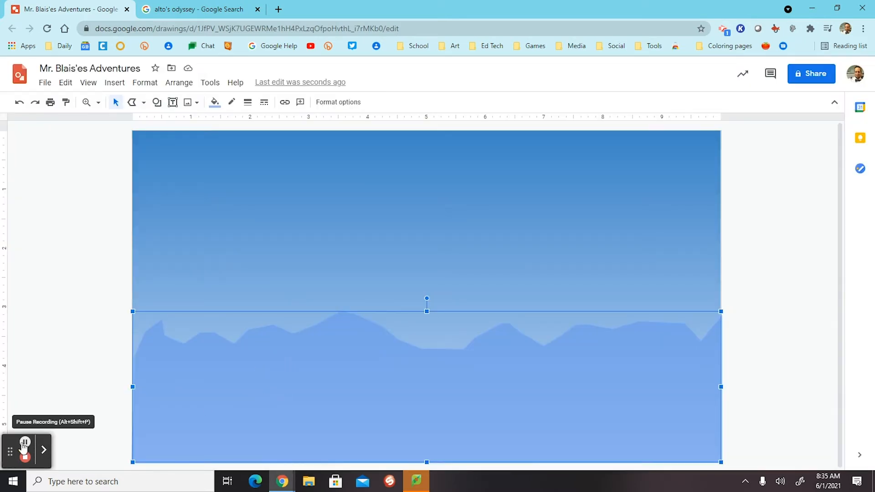
pyautogui.click(42, 420)
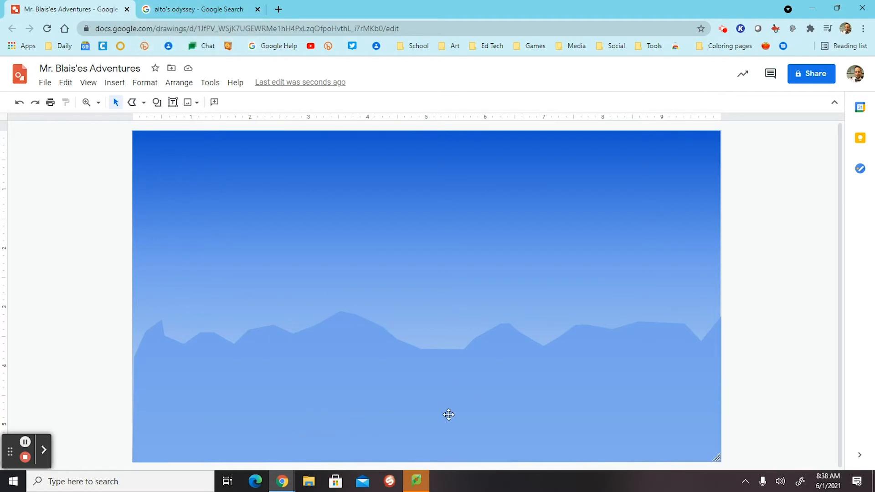
# Step: Consult the reference image and draw two polyline rocks, about 1.3 by 0.9 inches near the left edge and 1.7 by 1 inches at the right
pyautogui.click(218, 8)
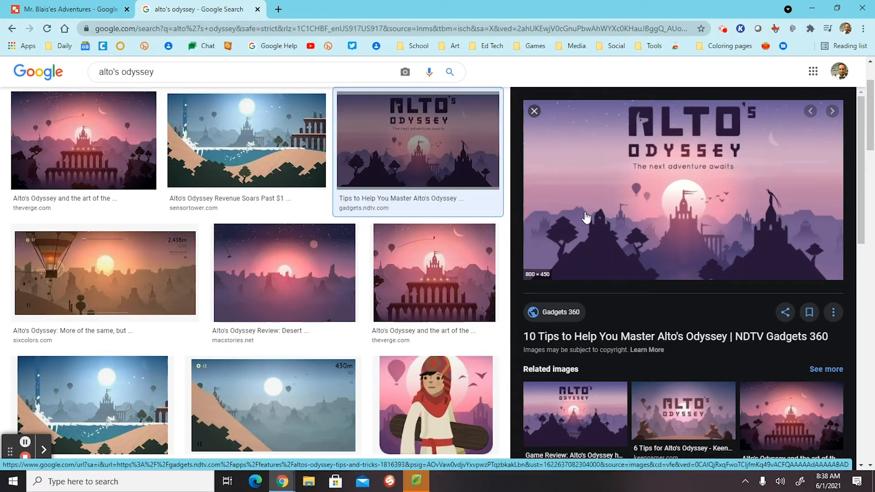
pyautogui.click(91, 7)
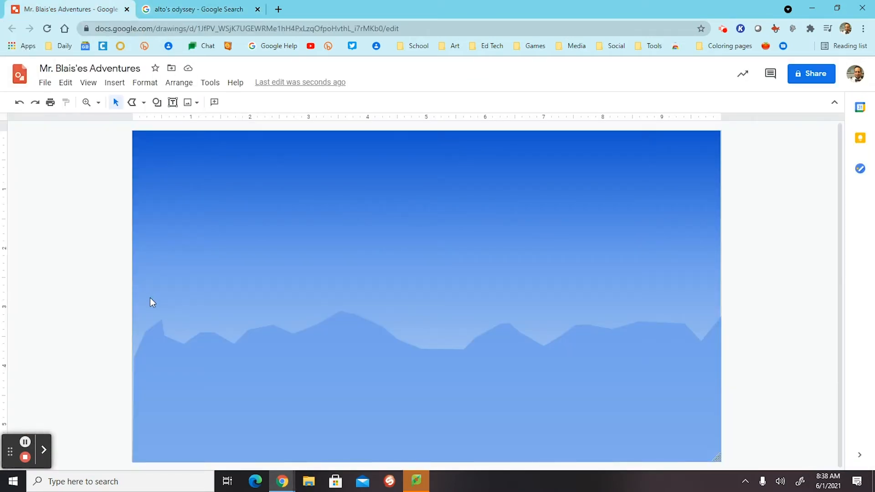
pyautogui.click(134, 104)
pyautogui.moveTo(157, 398)
pyautogui.mouseDown()
pyautogui.moveTo(198, 345)
pyautogui.moveTo(225, 381)
pyautogui.moveTo(216, 401)
pyautogui.moveTo(159, 400)
pyautogui.mouseUp()
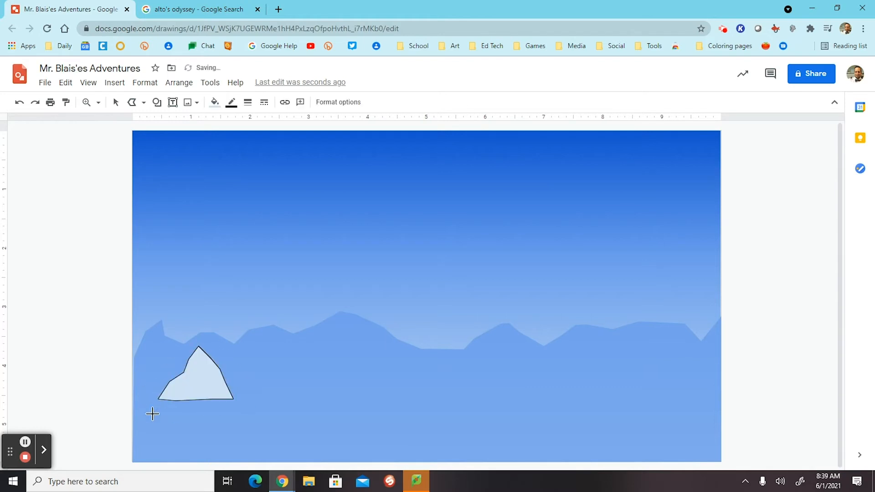
pyautogui.moveTo(624, 389)
pyautogui.mouseDown()
pyautogui.moveTo(656, 340)
pyautogui.moveTo(720, 375)
pyautogui.moveTo(625, 390)
pyautogui.mouseUp()
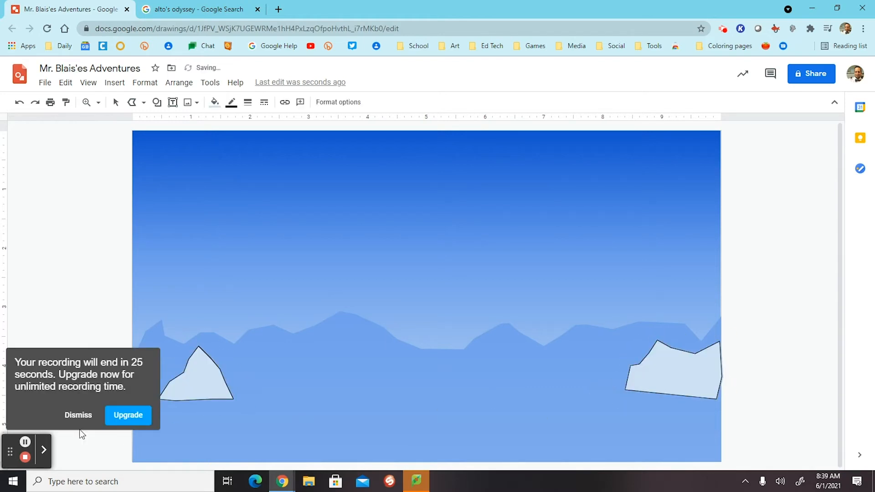
# Step: Make the borders of both the left and the right rock transparent
pyautogui.click(115, 103)
pyautogui.click(720, 398)
pyautogui.click(181, 384)
pyautogui.click(232, 102)
pyautogui.click(269, 123)
pyautogui.click(639, 387)
pyautogui.click(231, 102)
pyautogui.click(269, 123)
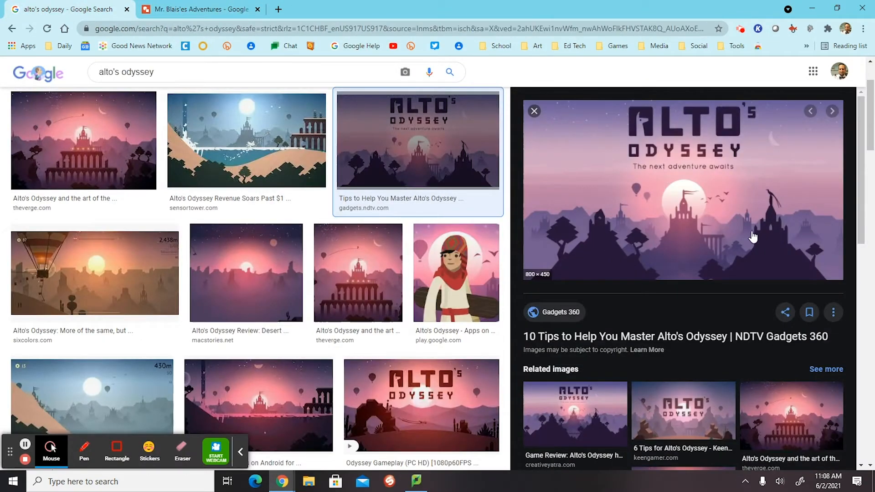
# Step: Return to the drawing and give the left rock a custom blue fill darker than the mountain range
pyautogui.click(207, 10)
pyautogui.click(240, 451)
pyautogui.click(213, 102)
pyautogui.click(297, 211)
pyautogui.click(214, 102)
pyautogui.click(243, 274)
pyautogui.click(442, 201)
pyautogui.click(467, 357)
# Step: Apply the left rock's custom blue fill to the right rock and nudge the rock slightly
pyautogui.click(660, 391)
pyautogui.click(214, 102)
pyautogui.click(231, 274)
pyautogui.moveTo(670, 375); pyautogui.dragTo(672, 376)
pyautogui.click(426, 376)
# Step: Draw a closed polyline rock about 1.2 inches wide and 0.9 inches tall just right of the left rock
pyautogui.click(143, 102)
pyautogui.click(159, 209)
pyautogui.click(279, 345)
pyautogui.click(291, 342)
pyautogui.click(298, 348)
pyautogui.click(306, 361)
pyautogui.click(320, 369)
pyautogui.click(331, 394)
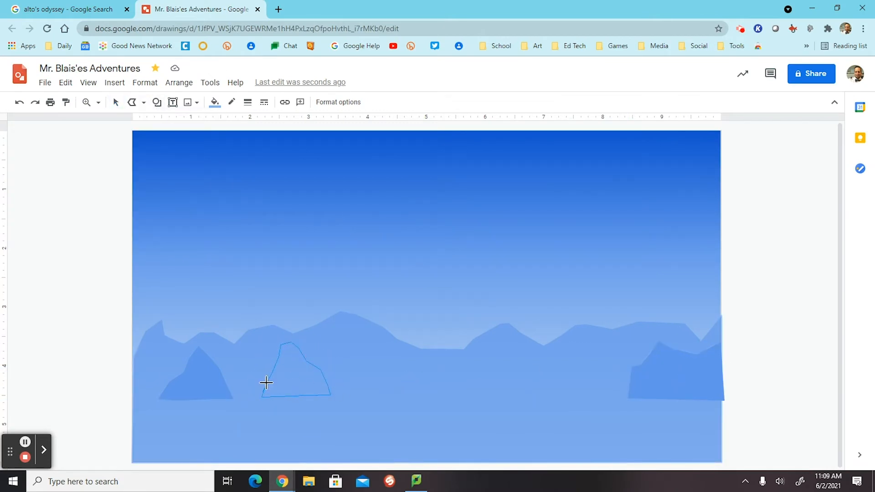
pyautogui.click(262, 396)
# Step: Give the newly drawn rock the same custom blue fill as the other rocks
pyautogui.click(116, 102)
pyautogui.click(214, 102)
pyautogui.click(231, 274)
# Step: Duplicate the new rock, place the copy about 4 inches to the right, and reshape it with a notched peak
pyautogui.hotkey('ctrl', 'd')
pyautogui.moveTo(307, 391); pyautogui.dragTo(542, 396)
pyautogui.doubleClick(523, 372)
pyautogui.click(482, 379)
pyautogui.click(197, 381)
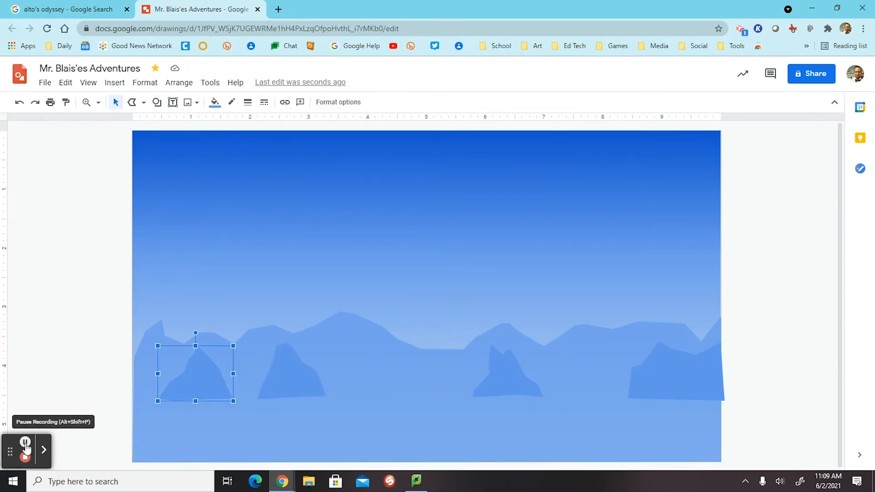
# Step: Undo the leftmost rock's gradient fill and start a linear custom gradient with light cornflower blue 1 as its first stop
pyautogui.click(25, 442)
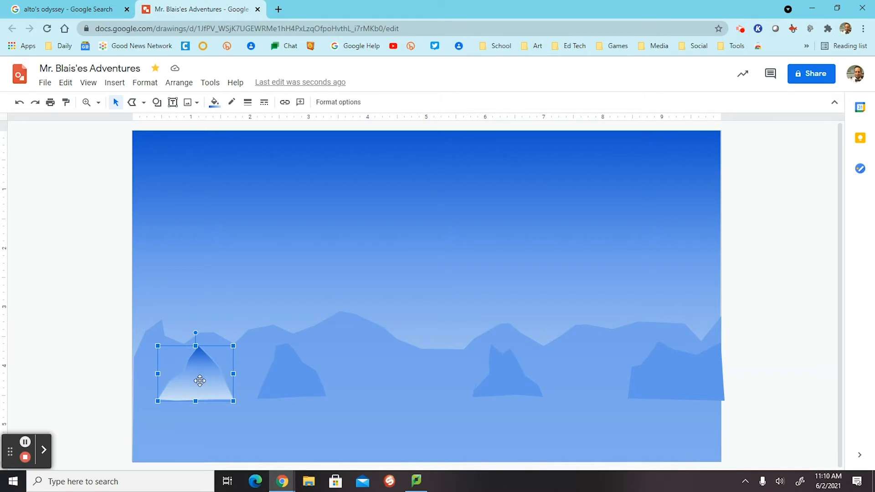
pyautogui.hotkey('ctrl', 'z')
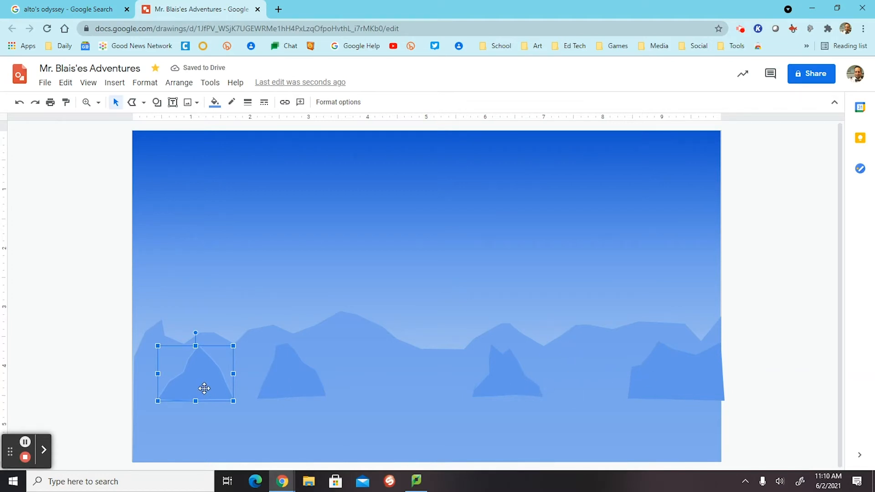
pyautogui.click(215, 103)
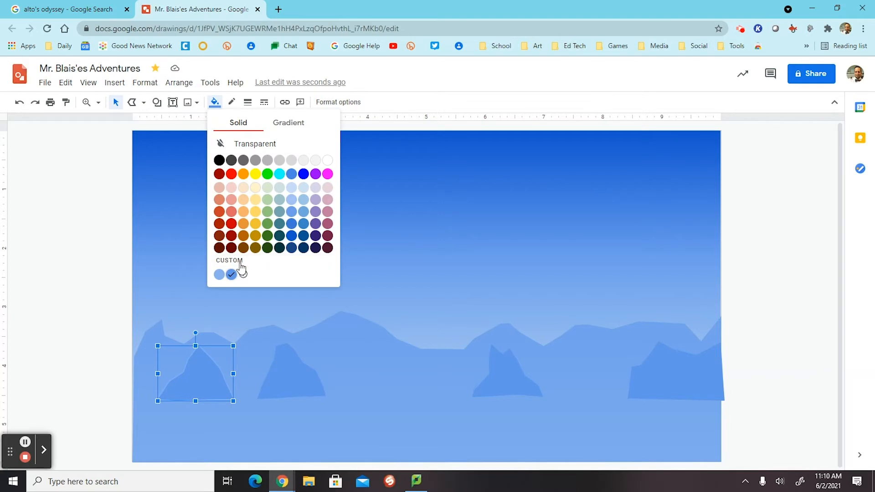
pyautogui.click(289, 122)
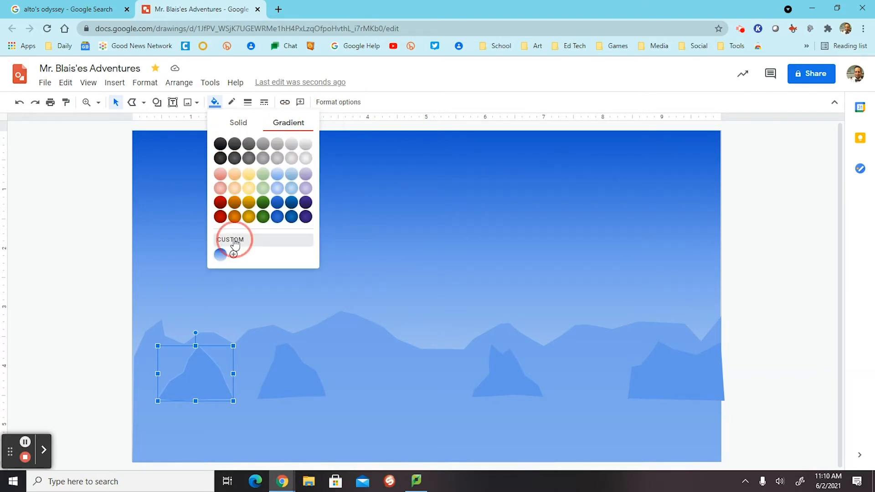
pyautogui.click(233, 254)
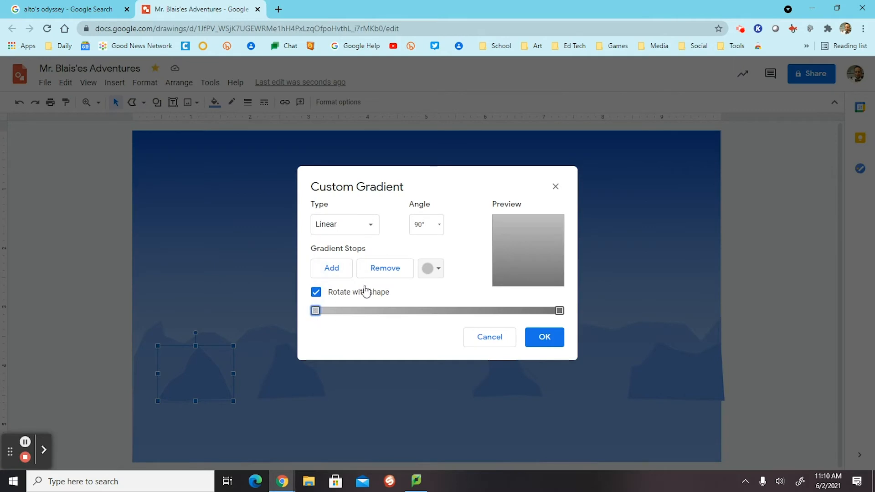
pyautogui.click(431, 268)
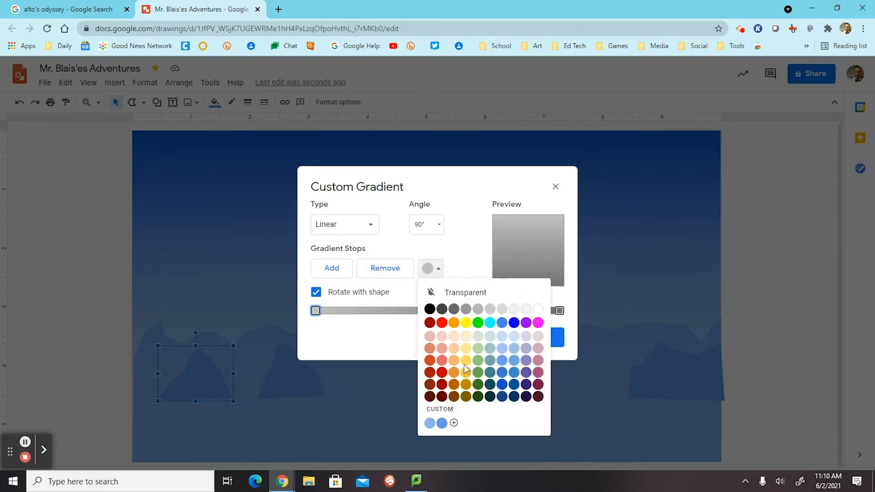
pyautogui.click(501, 361)
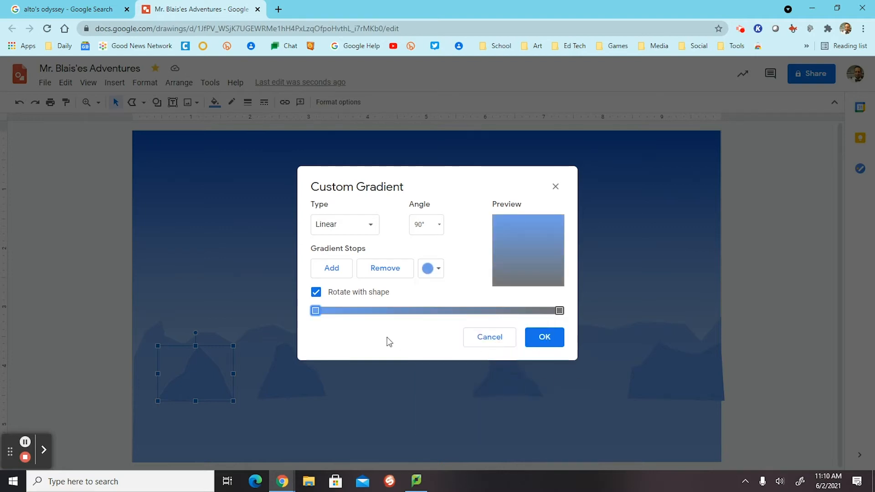
# Step: Complete the custom gradient with light cornflower blue 2 and a fade-out at the base, and apply it to the leftmost rock
pyautogui.click(560, 311)
pyautogui.click(430, 269)
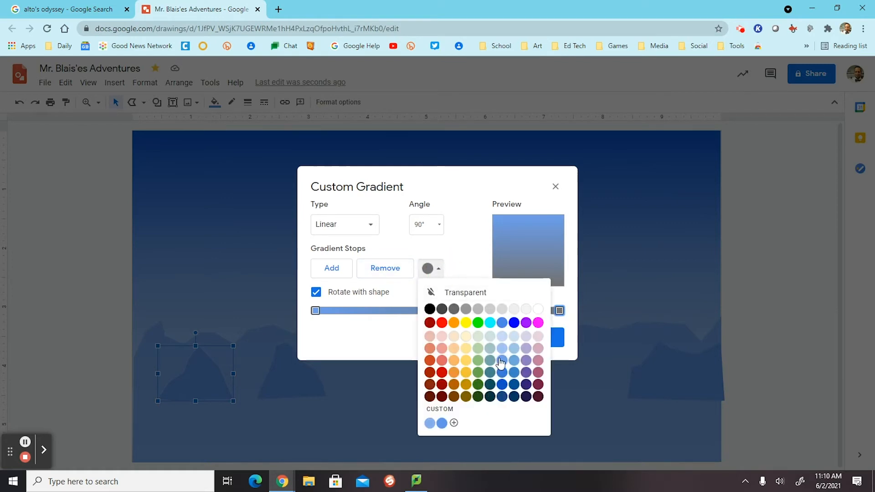
pyautogui.click(501, 350)
pyautogui.click(438, 271)
pyautogui.click(502, 351)
pyautogui.click(545, 337)
# Step: Darken the leftmost rock's gradient by setting its first stop to dark cornflower blue 1
pyautogui.click(218, 377)
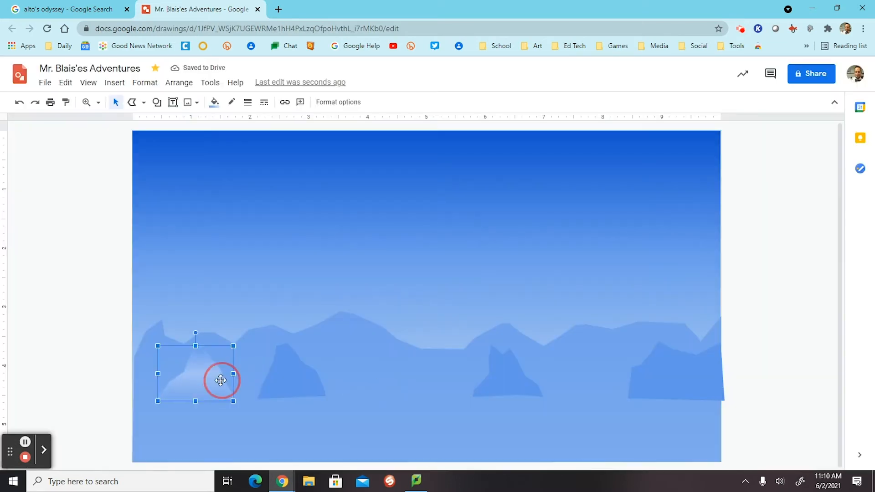
pyautogui.click(214, 102)
pyautogui.click(247, 254)
pyautogui.click(314, 310)
pyautogui.click(431, 269)
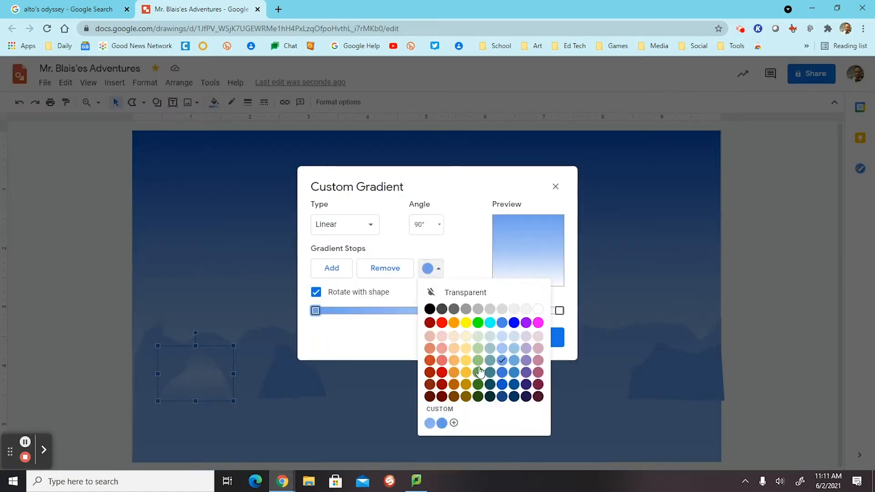
pyautogui.click(502, 370)
pyautogui.click(544, 337)
# Step: Apply the darker custom gradient to the second rock from the left
pyautogui.click(297, 382)
pyautogui.click(282, 362)
pyautogui.click(214, 102)
pyautogui.click(242, 273)
pyautogui.click(422, 359)
pyautogui.click(214, 102)
pyautogui.click(289, 122)
pyautogui.click(248, 255)
# Step: Give the notched rock the same darker custom gradient fill
pyautogui.click(505, 371)
pyautogui.click(214, 102)
pyautogui.click(288, 121)
pyautogui.click(249, 254)
# Step: Fill the rock at the page's right edge with the same custom gradient and clear the selection
pyautogui.click(670, 373)
pyautogui.click(214, 102)
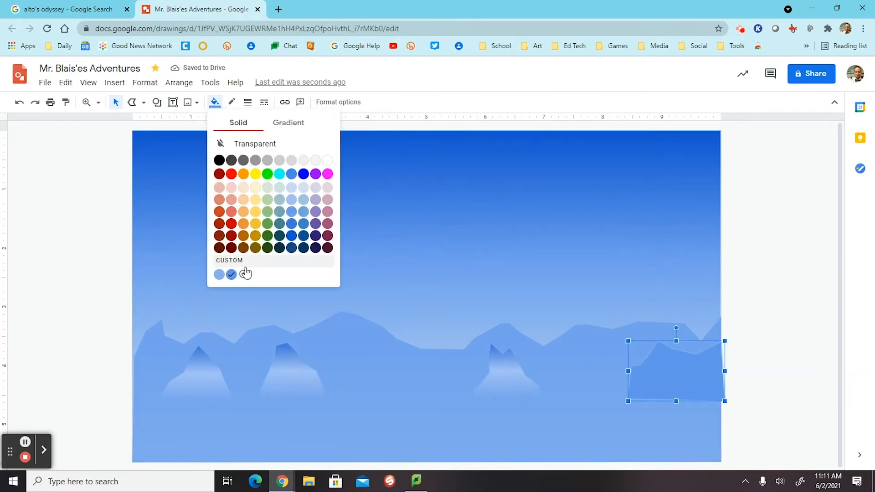
pyautogui.click(289, 121)
pyautogui.click(249, 254)
pyautogui.click(608, 333)
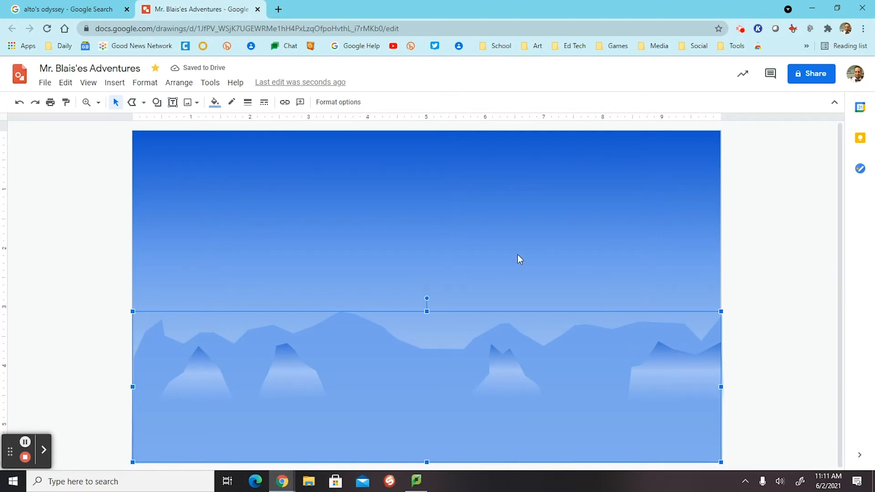
pyautogui.click(409, 213)
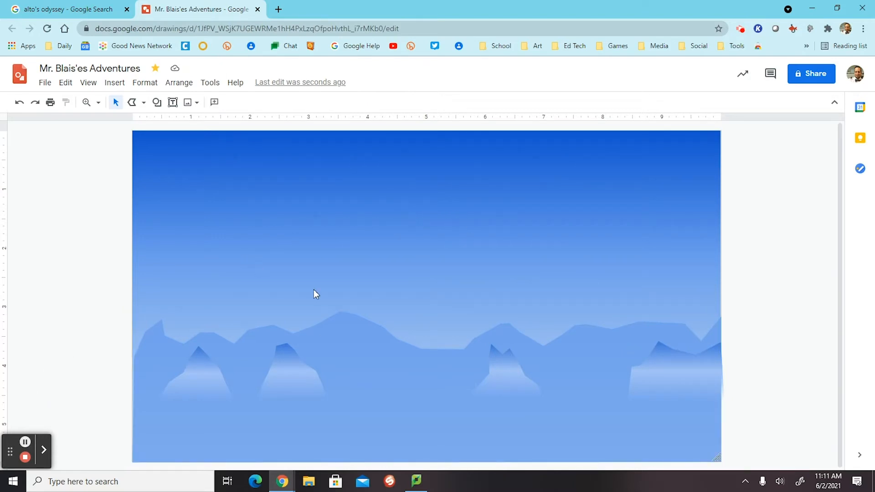
# Step: Check the Alto's Odyssey reference image in the search results, and return to the drawing with the Curve tool active
pyautogui.click(28, 9)
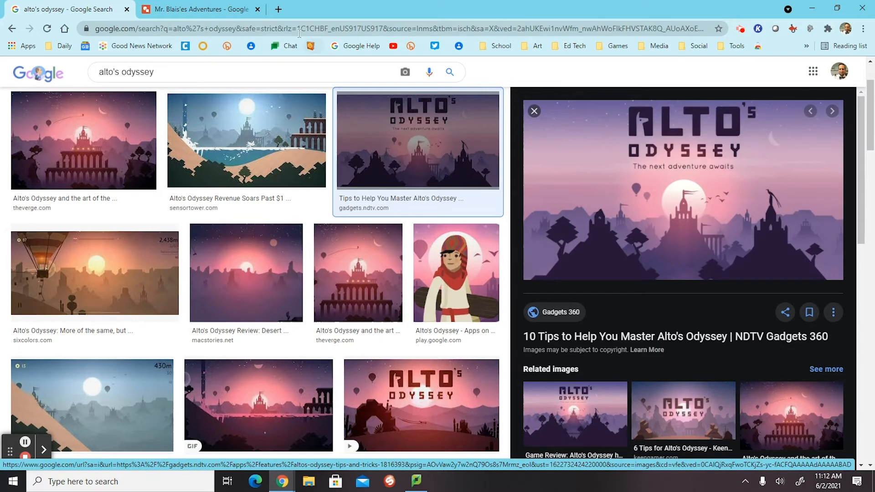
pyautogui.click(222, 9)
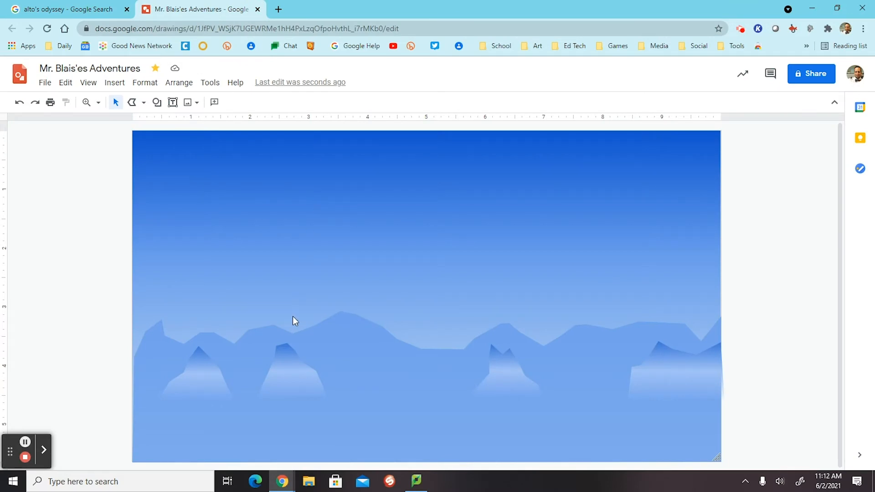
pyautogui.click(143, 103)
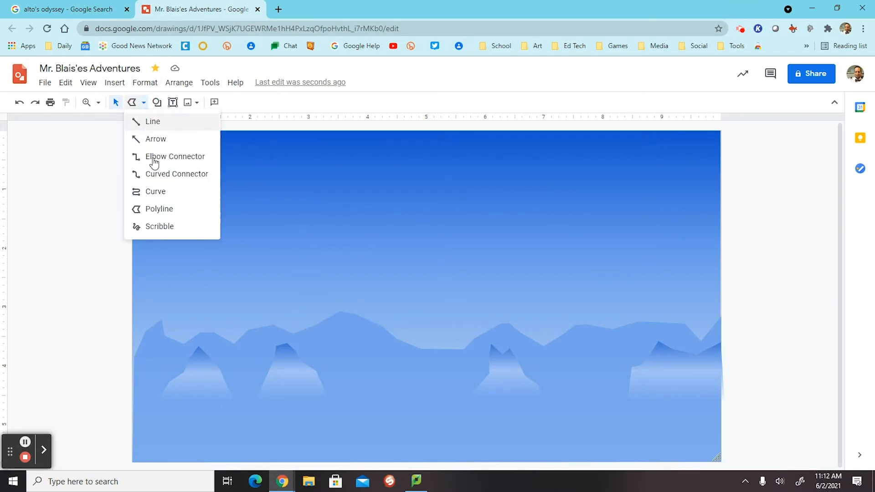
pyautogui.click(155, 191)
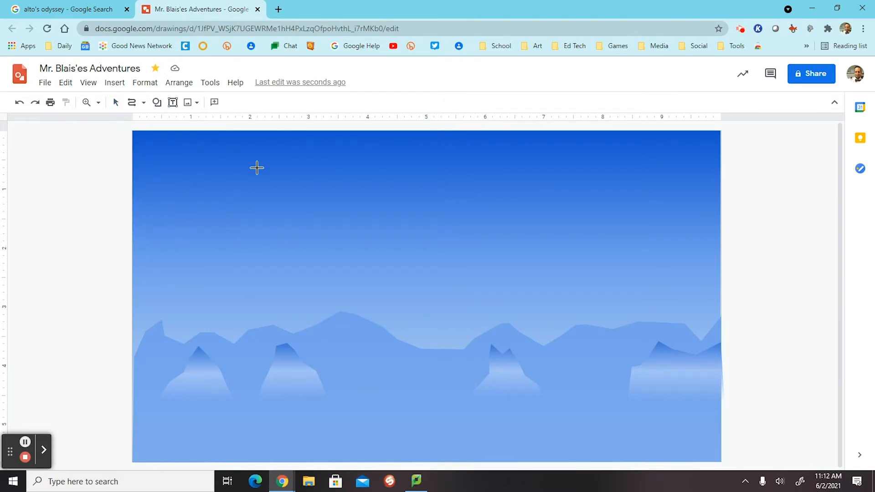
pyautogui.click(193, 239)
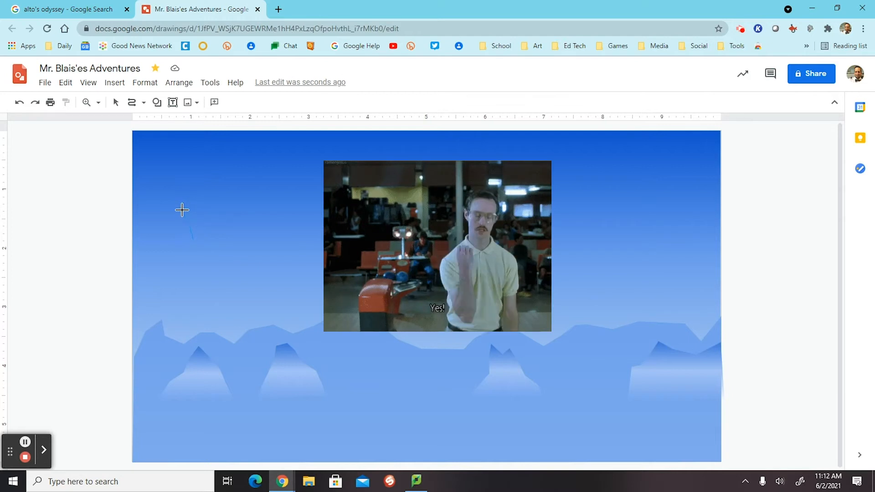
pyautogui.moveTo(201, 268)
pyautogui.mouseDown()
pyautogui.moveTo(184, 287)
pyautogui.moveTo(197, 269)
pyautogui.moveTo(178, 227)
pyautogui.moveTo(181, 178)
pyautogui.moveTo(183, 186)
pyautogui.moveTo(213, 163)
pyautogui.mouseUp()
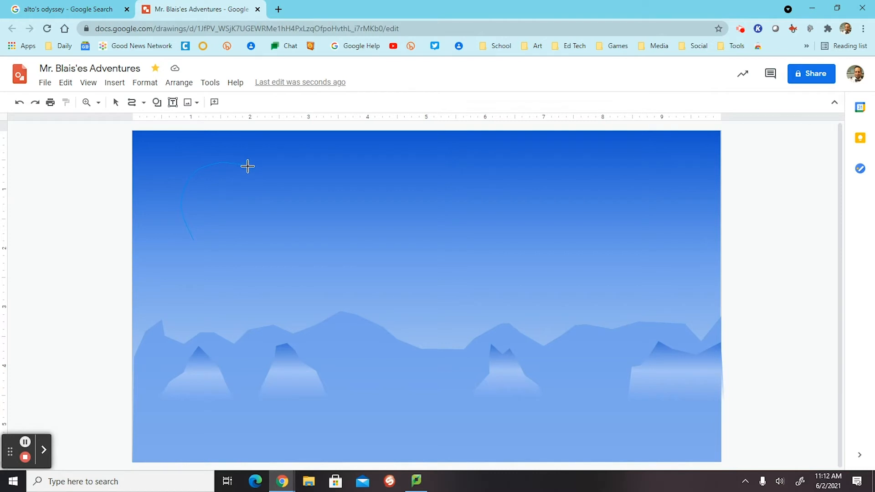
pyautogui.click(247, 166)
pyautogui.click(267, 183)
pyautogui.click(245, 265)
pyautogui.click(204, 266)
pyautogui.click(193, 239)
pyautogui.hotkey('ctrl', 'z')
# Step: Draw a closed balloon shape with the Curve tool, about 1.7 inches wide and 2.2 inches tall, in the sky's upper-left area
pyautogui.click(78, 414)
pyautogui.click(183, 250)
pyautogui.click(168, 198)
pyautogui.click(174, 164)
pyautogui.click(219, 144)
pyautogui.click(246, 148)
pyautogui.click(264, 183)
pyautogui.click(246, 265)
pyautogui.click(191, 271)
pyautogui.click(184, 252)
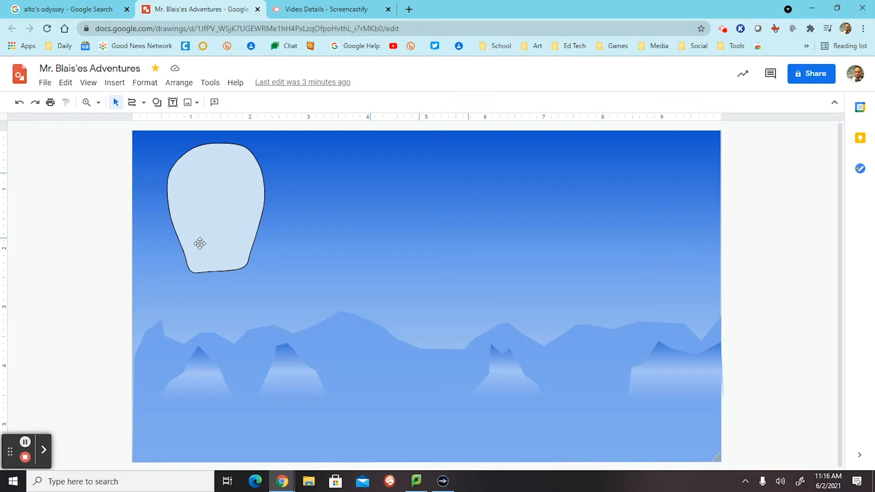
# Step: Adjust the lower-left point of the balloon's outline and shrink the balloon to about 0.9 inches wide and 1.2 inches tall
pyautogui.doubleClick(200, 243)
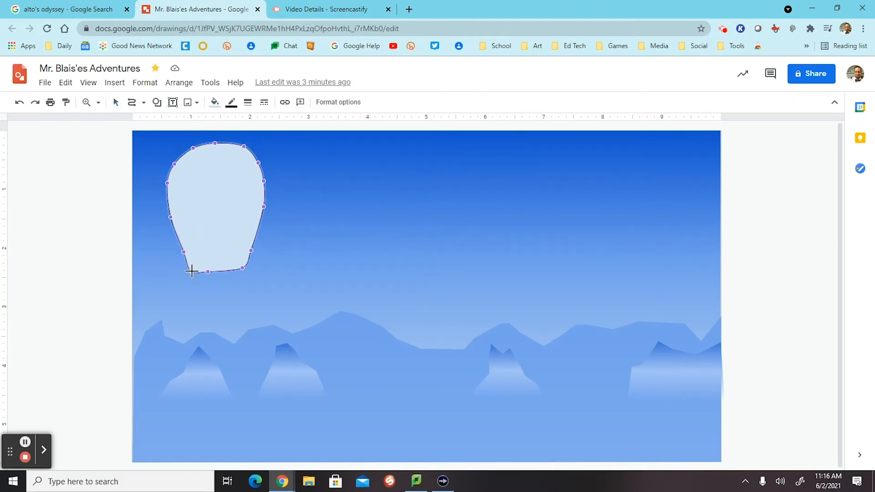
pyautogui.click(192, 271)
pyautogui.click(307, 259)
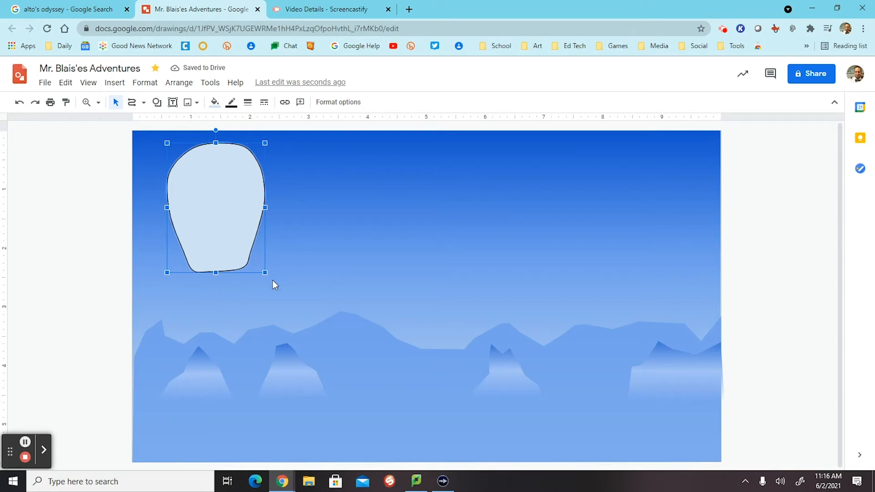
pyautogui.moveTo(265, 272); pyautogui.dragTo(190, 226)
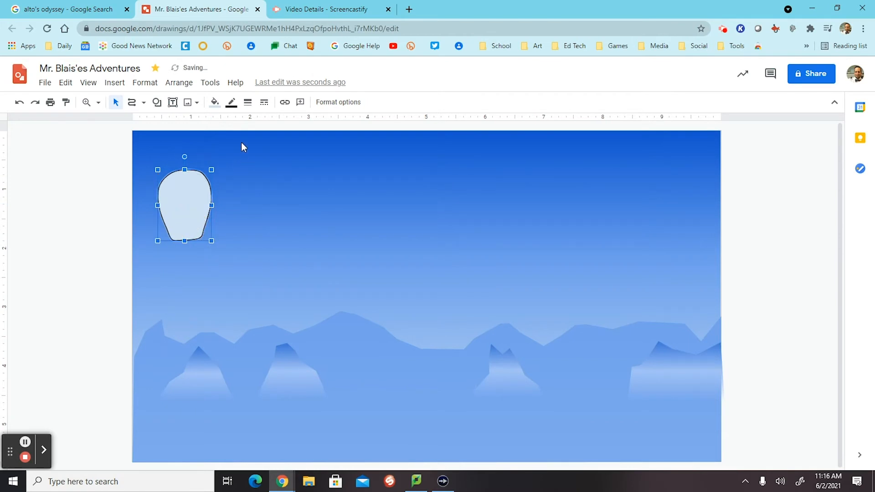